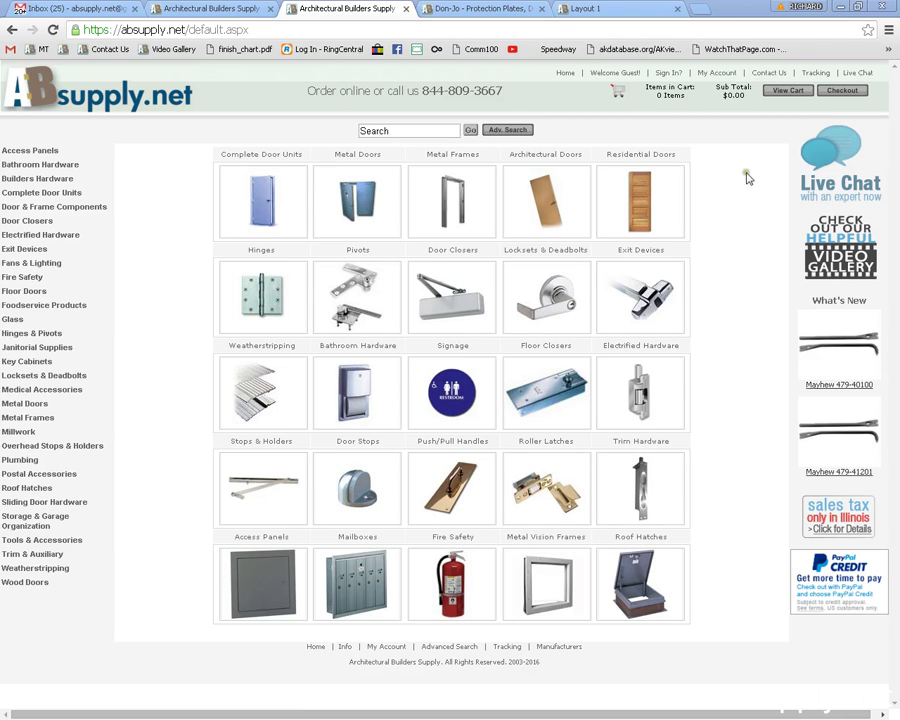
Add the Mayhew 479-40100 pry bar from What's New to the cart and view the cart.
{"action": "left_click", "coordinate": [839, 384]}
{"action": "left_click", "coordinate": [719, 268]}
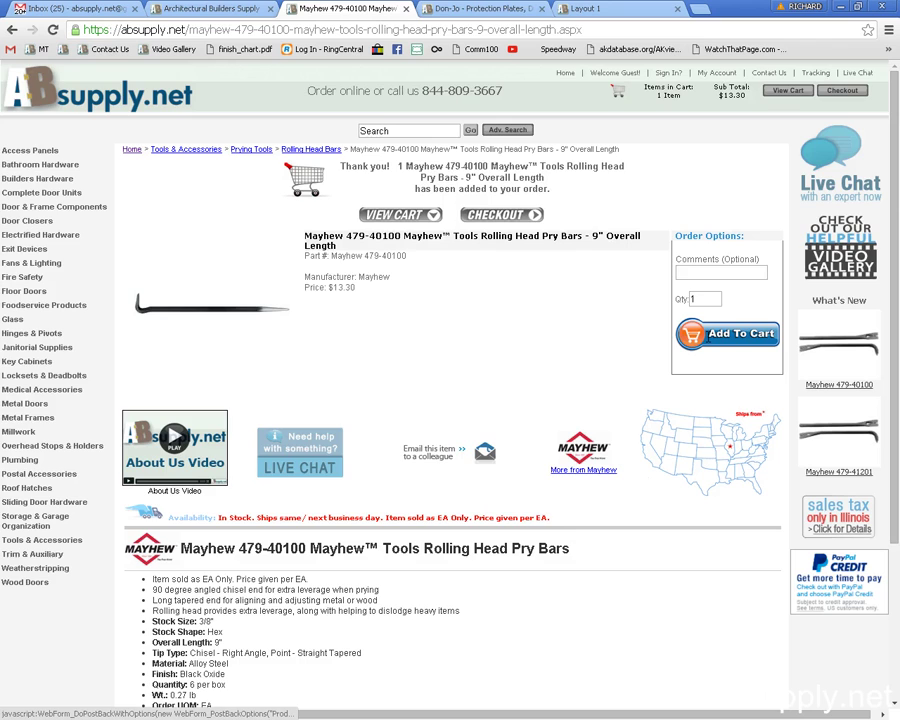
{"action": "left_click", "coordinate": [500, 218]}
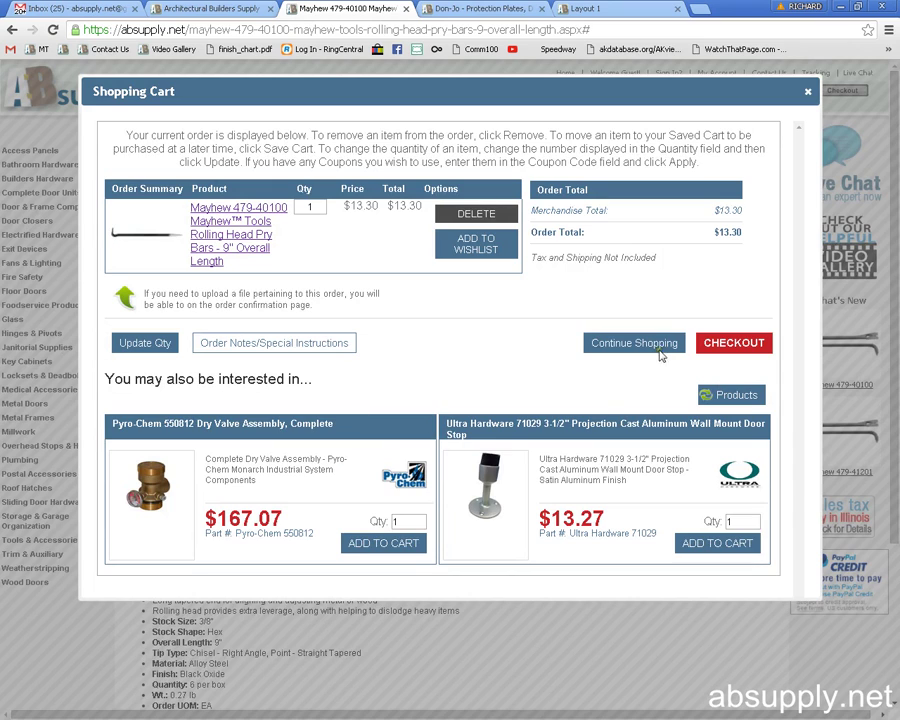
Start checkout and submit the account e-mail using the saved autocomplete suggestion.
{"action": "left_click", "coordinate": [734, 342]}
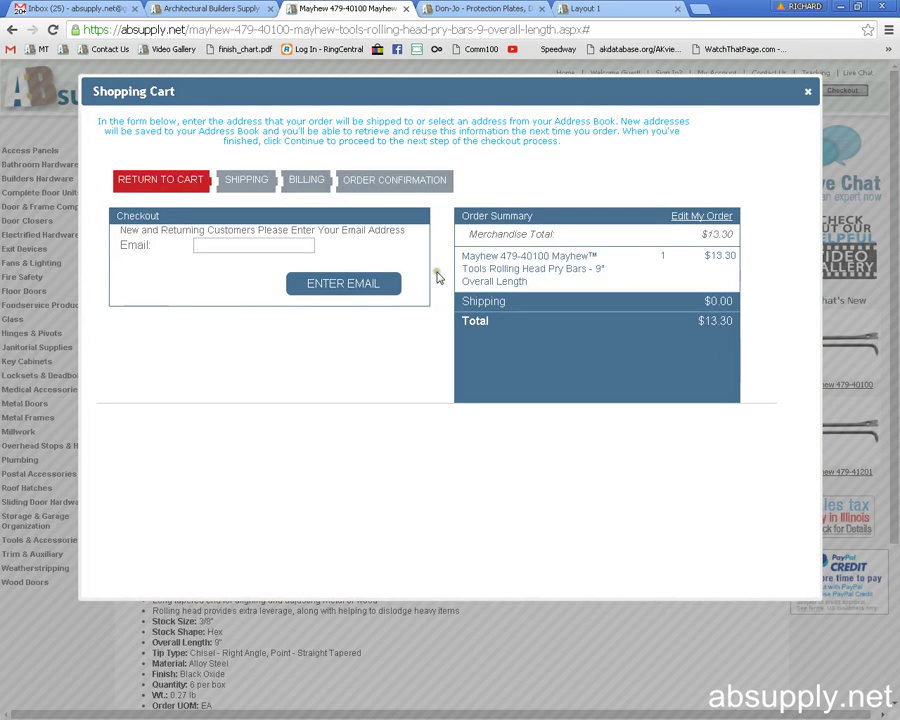
{"action": "left_click", "coordinate": [296, 247]}
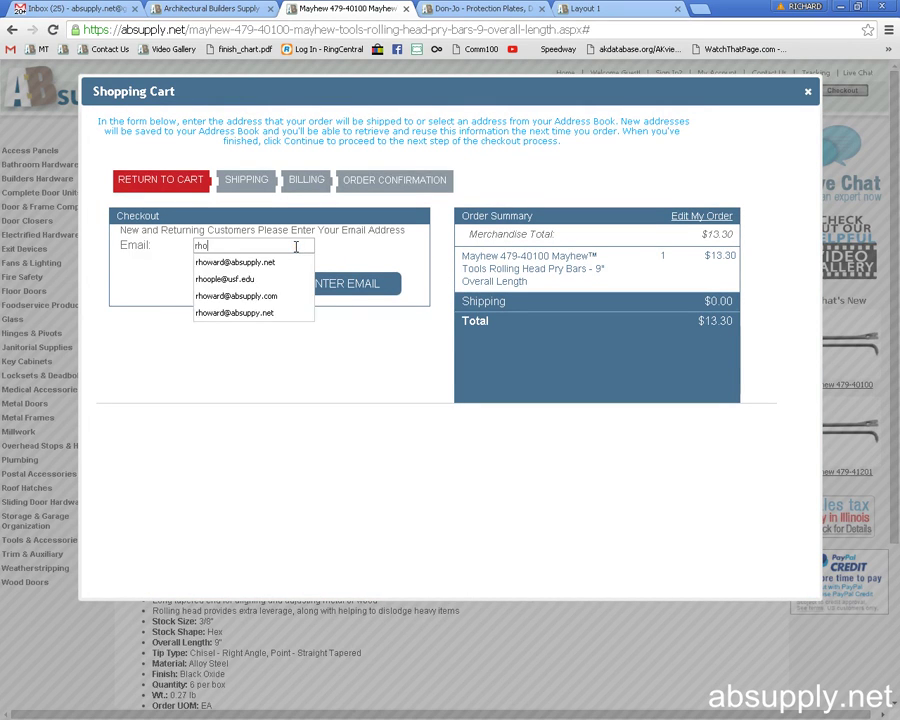
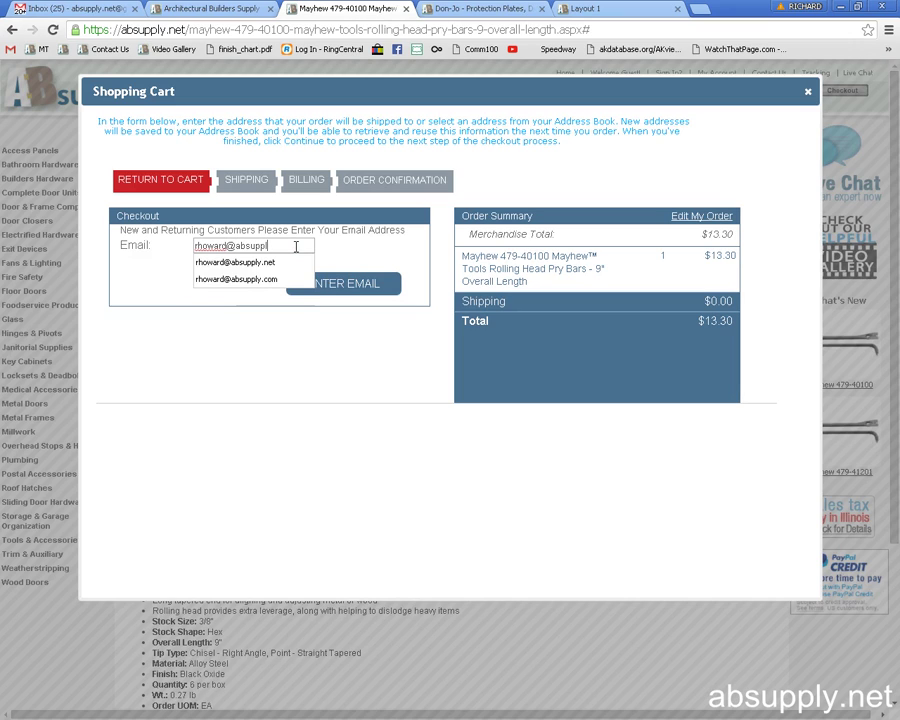
{"action": "key", "text": "Down"}
{"action": "key", "text": "Return"}
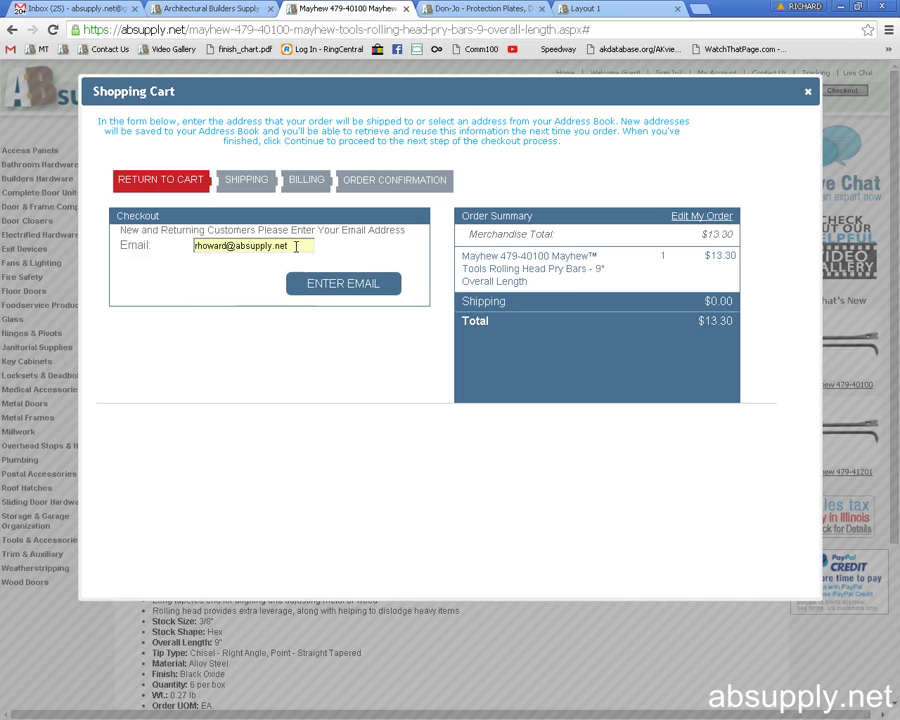
{"action": "left_click", "coordinate": [357, 288]}
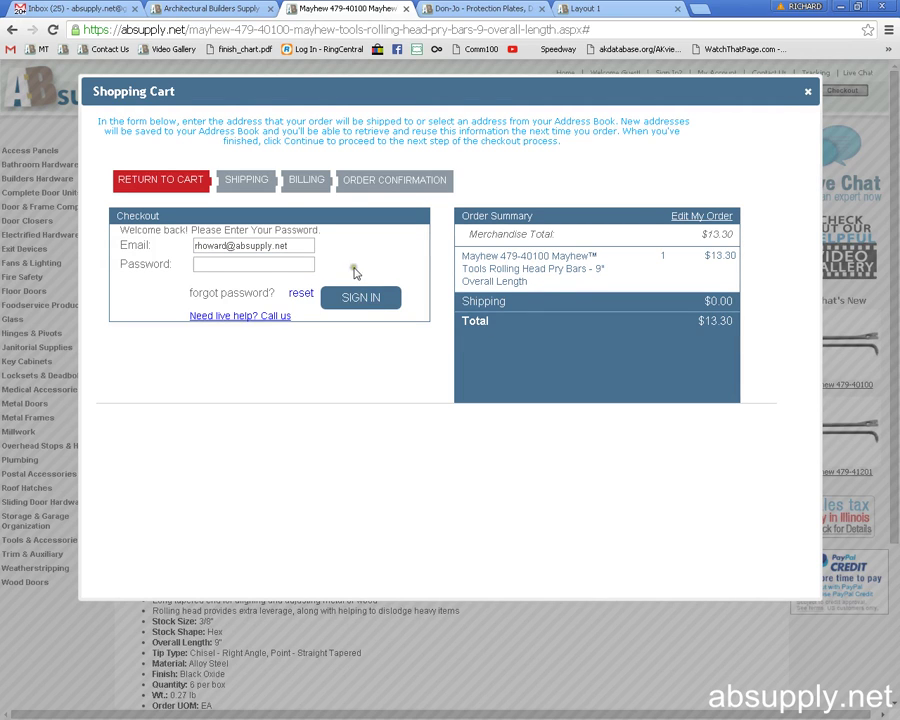
Request a password reset for the account e-mail and select the password-sent confirmation message.
{"action": "left_click", "coordinate": [231, 258]}
{"action": "left_click", "coordinate": [232, 293]}
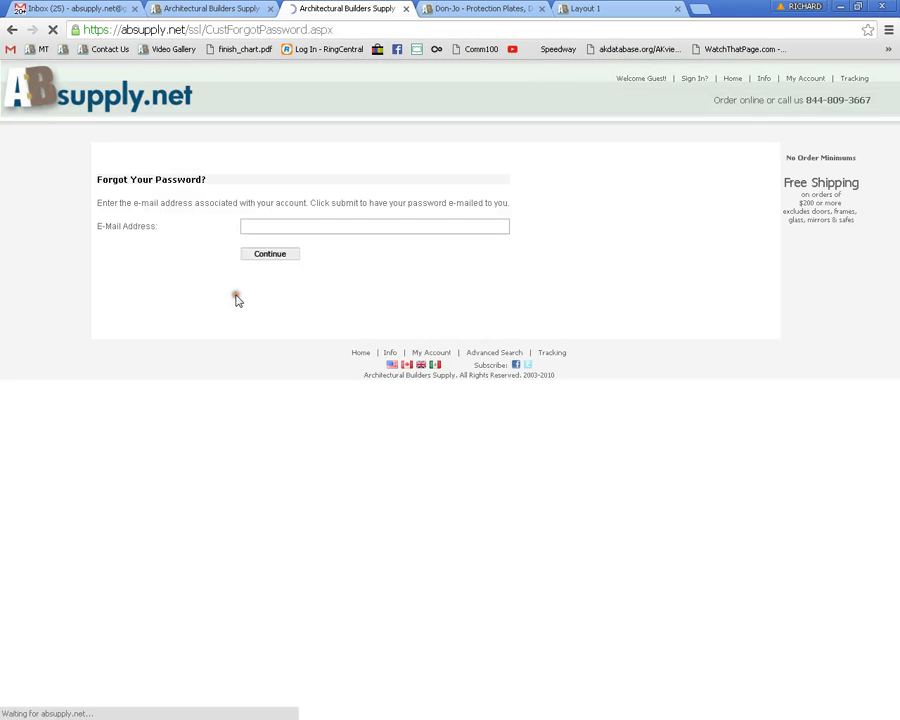
{"action": "left_click", "coordinate": [281, 227]}
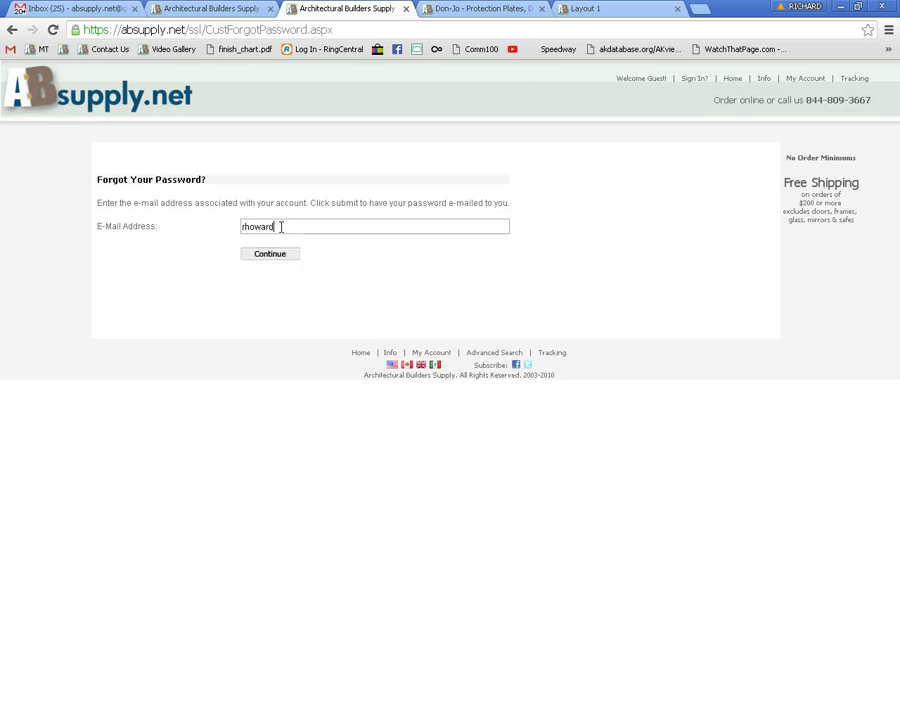
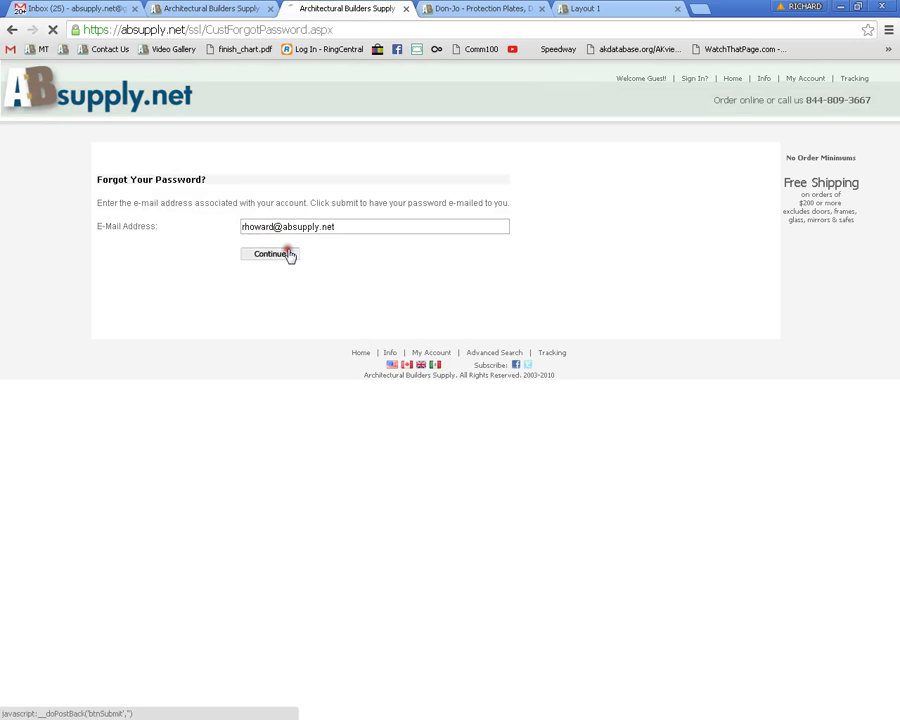
{"action": "left_click", "coordinate": [289, 255]}
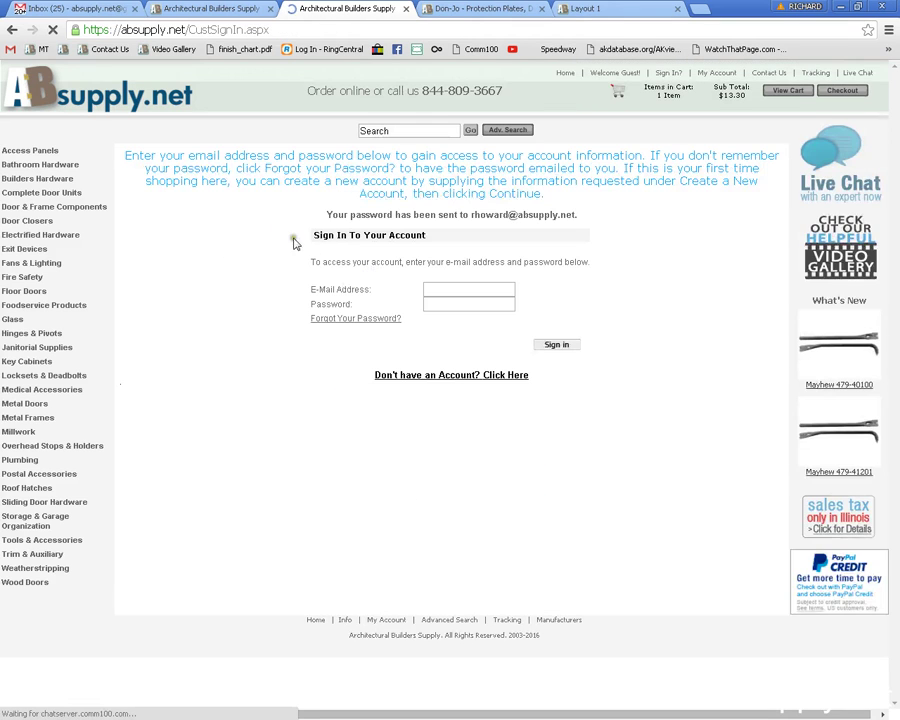
{"action": "left_click_drag", "start_coordinate": [327, 214], "coordinate": [579, 214]}
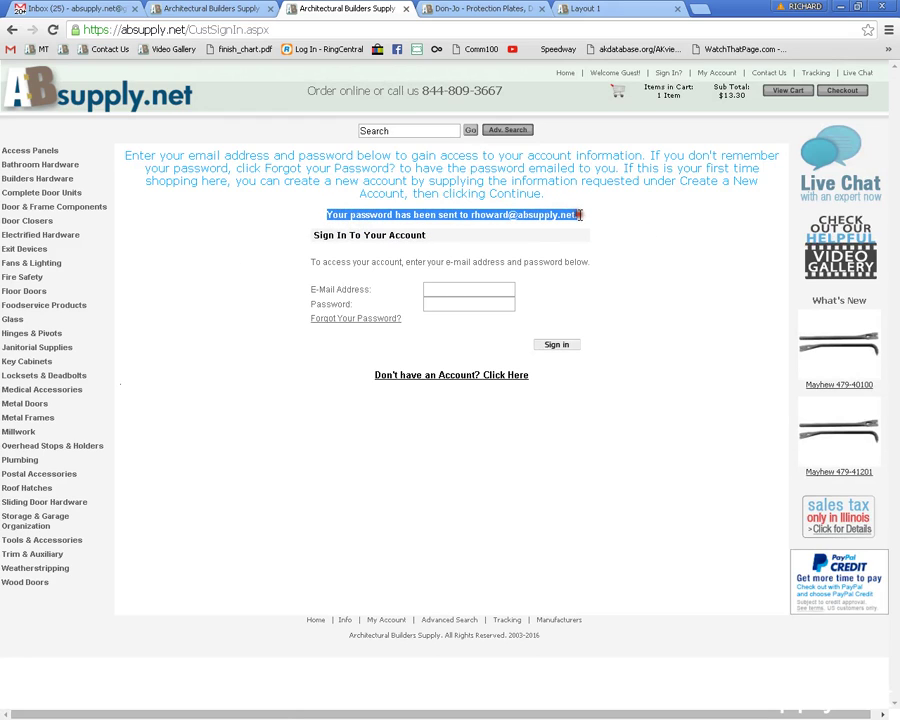
{"action": "key", "text": "alt+Tab"}
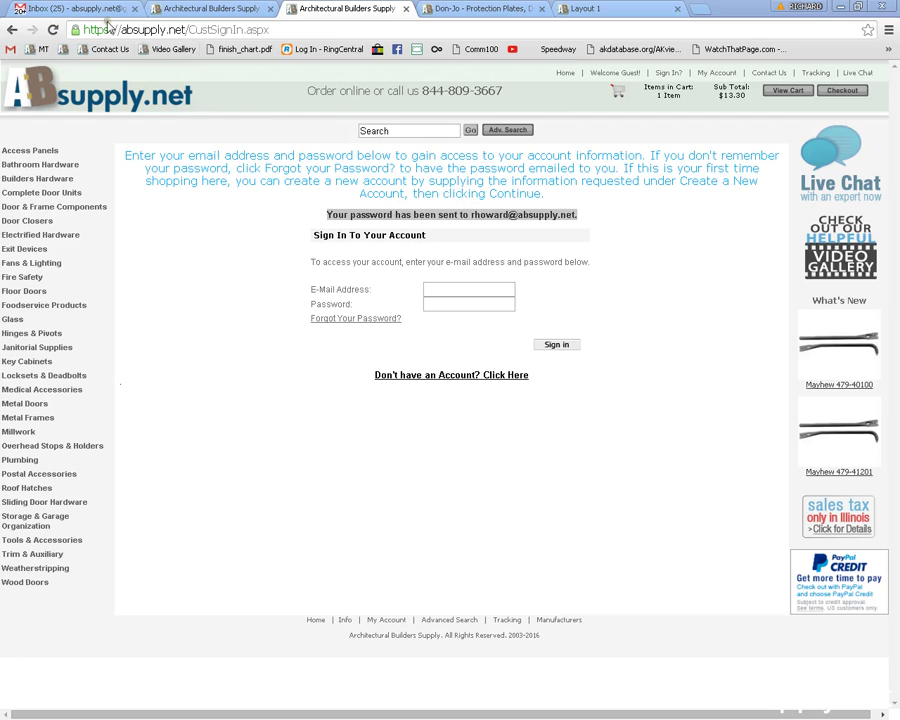
In Gmail, open the starred 'Information You Requested' e-mail from Architectural Builders Supply.
{"action": "left_click", "coordinate": [74, 13]}
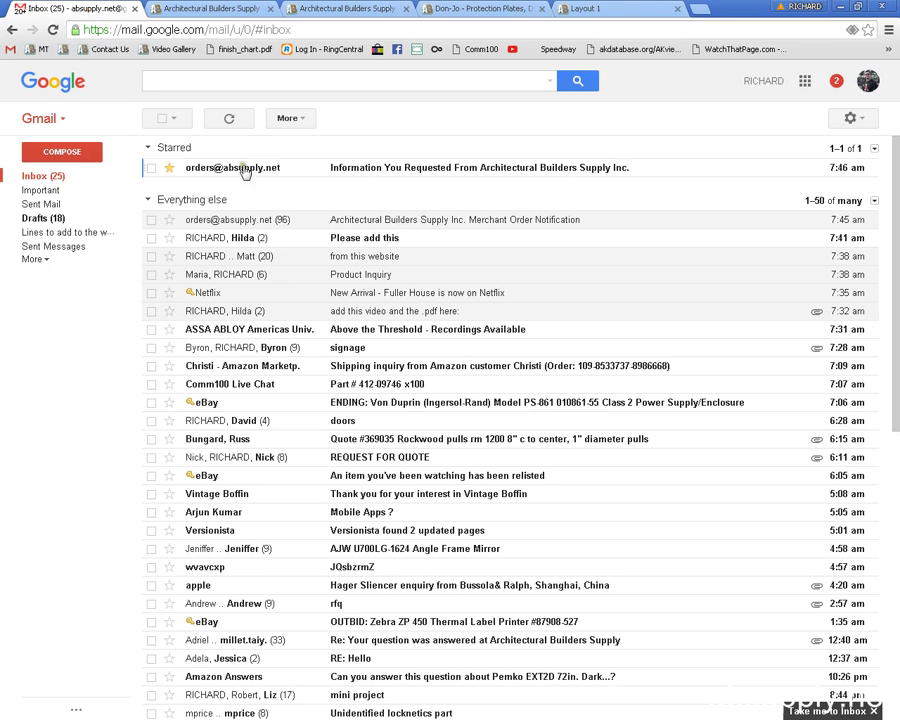
{"action": "left_click", "coordinate": [170, 168]}
{"action": "left_click", "coordinate": [222, 169]}
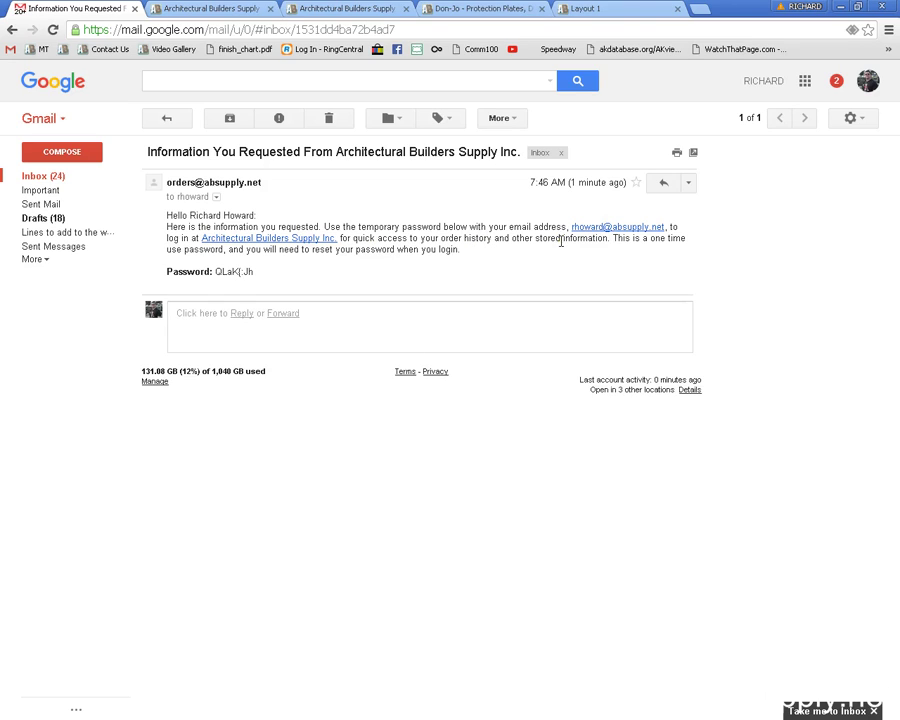
Select the full temporary password and return to the absupply.net sign-in tab.
{"action": "left_click", "coordinate": [259, 272]}
{"action": "left_click_drag", "start_coordinate": [259, 272], "coordinate": [216, 276]}
{"action": "left_click", "coordinate": [364, 274]}
{"action": "left_click_drag", "start_coordinate": [216, 271], "coordinate": [260, 281]}
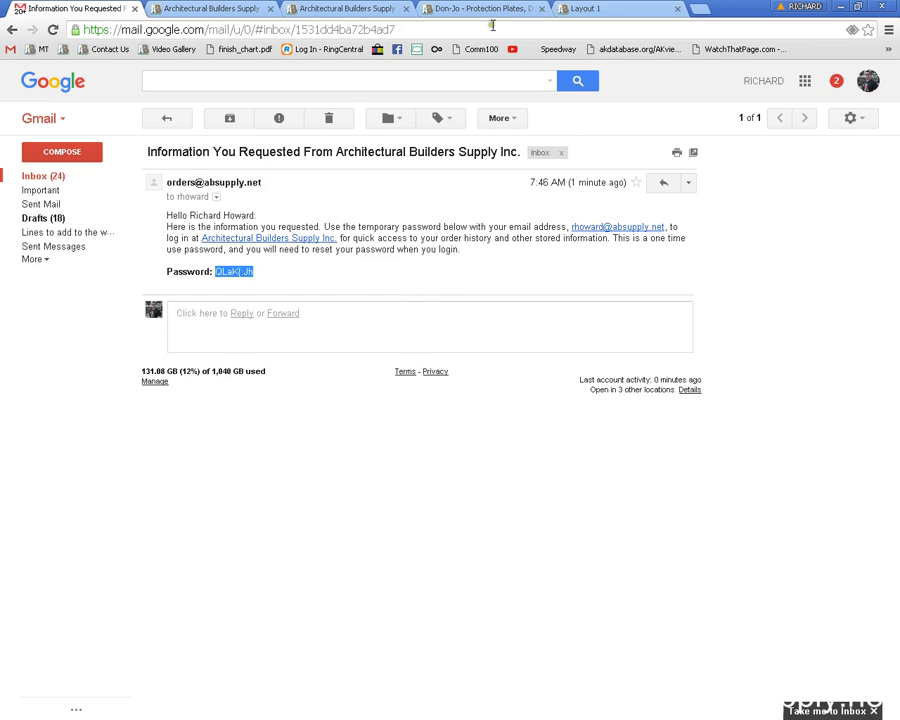
{"action": "left_click", "coordinate": [350, 8]}
Sign in with the autofilled account e-mail and the temporary password.
{"action": "left_click", "coordinate": [446, 291]}
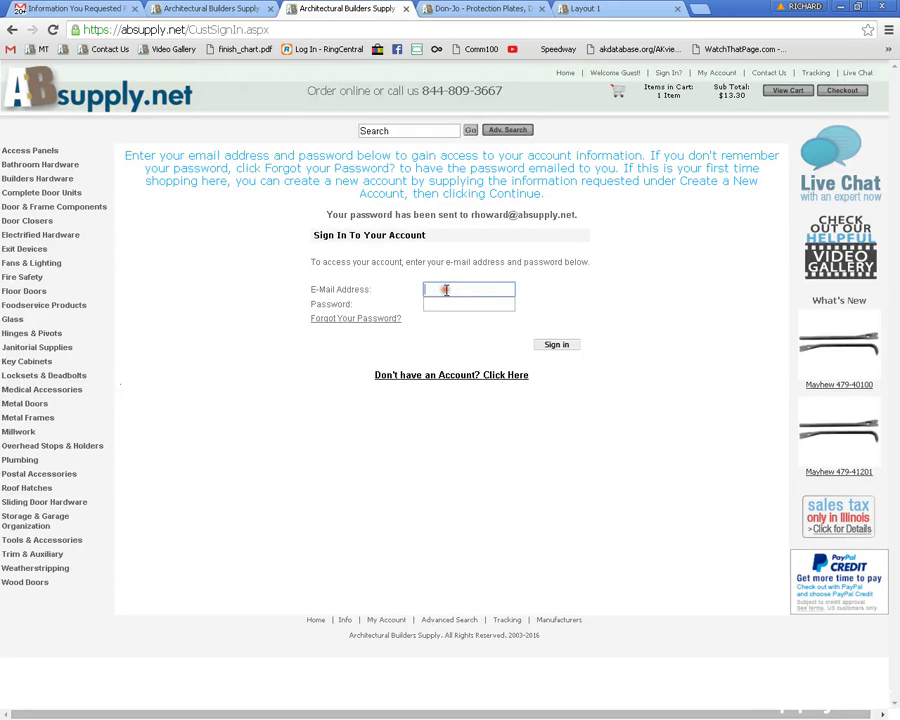
{"action": "type", "text": "rho"}
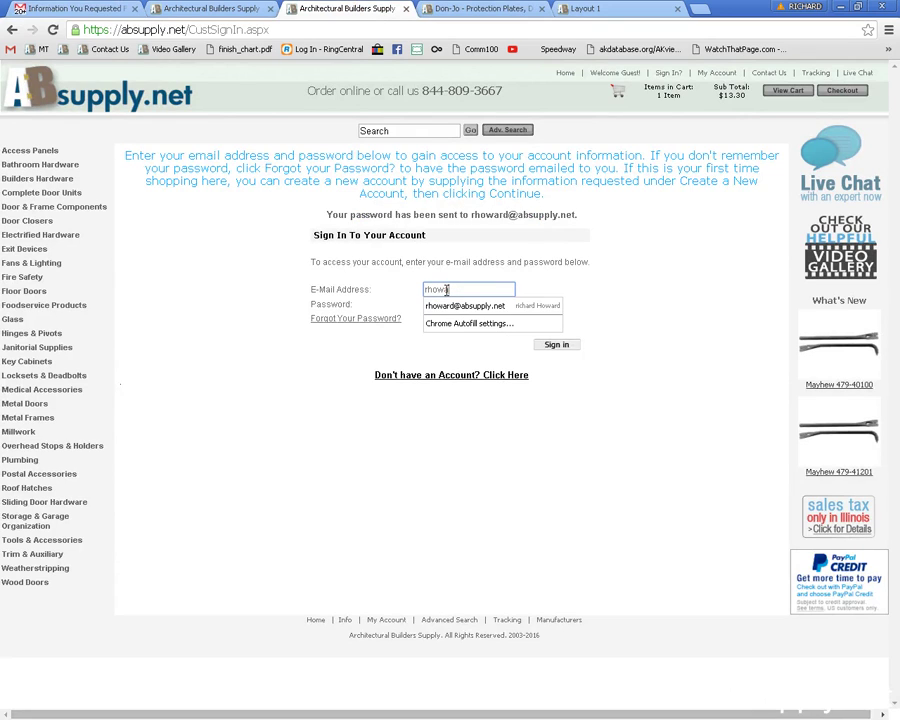
{"action": "type", "text": "w"}
{"action": "key", "text": "Down"}
{"action": "key", "text": "Tab"}
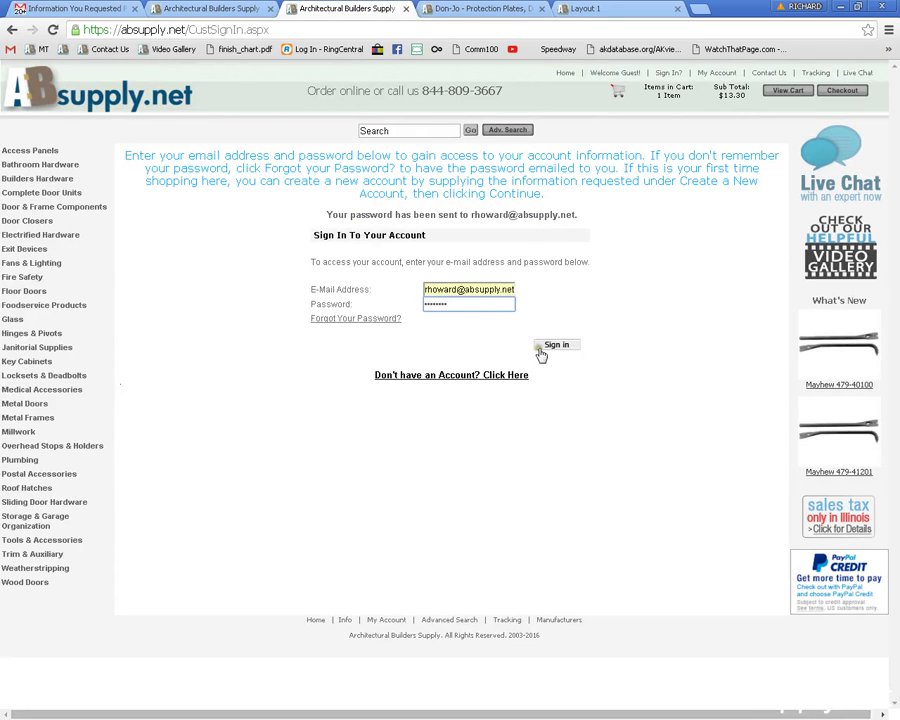
{"action": "left_click", "coordinate": [552, 345]}
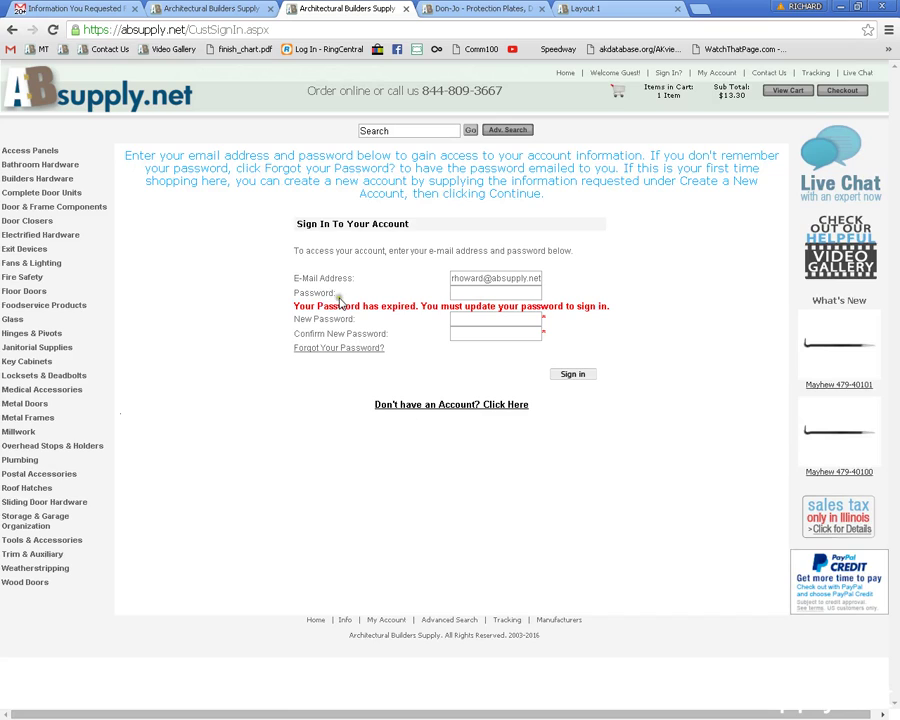
Enter the new password in both New and Confirm New Password fields and sign in.
{"action": "left_click_drag", "start_coordinate": [293, 292], "coordinate": [322, 300]}
{"action": "left_click", "coordinate": [471, 291]}
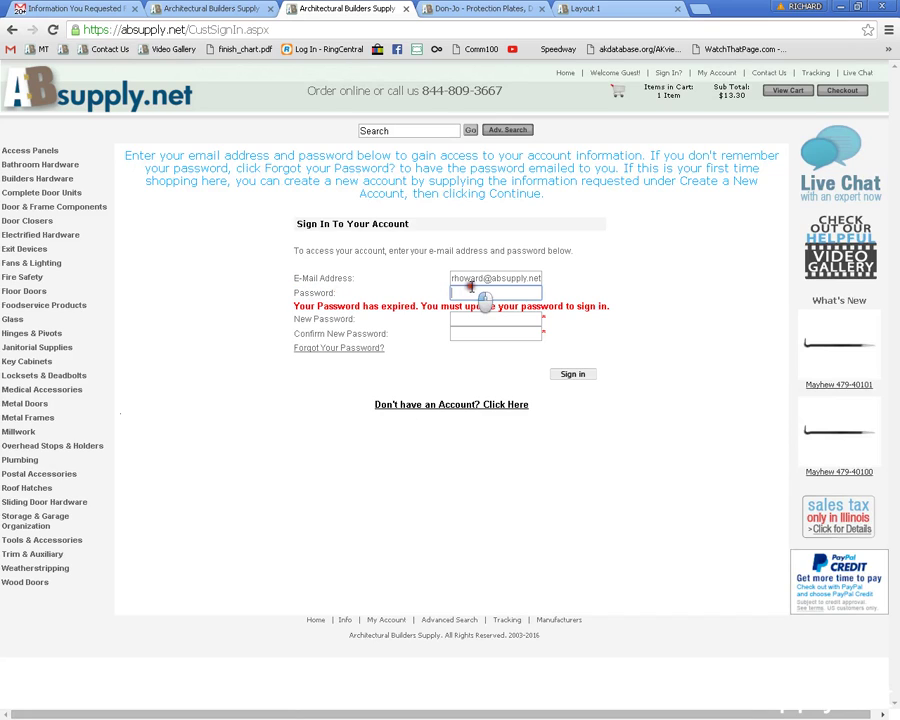
{"action": "type", "text": "********"}
{"action": "left_click", "coordinate": [511, 320]}
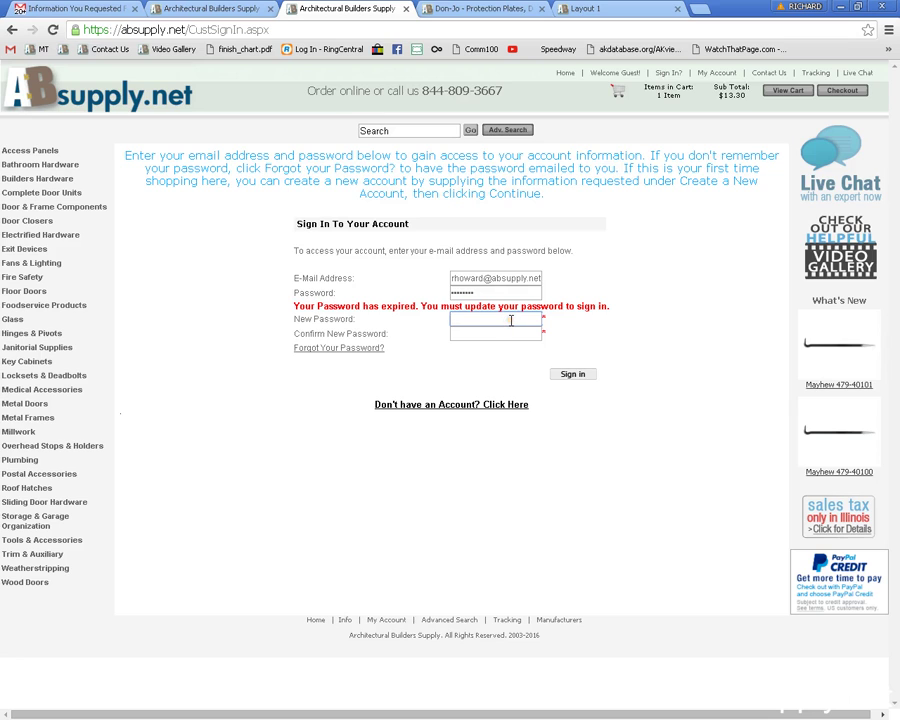
{"action": "key", "text": "Tab"}
{"action": "type", "text": "*"}
{"action": "left_click", "coordinate": [569, 378]}
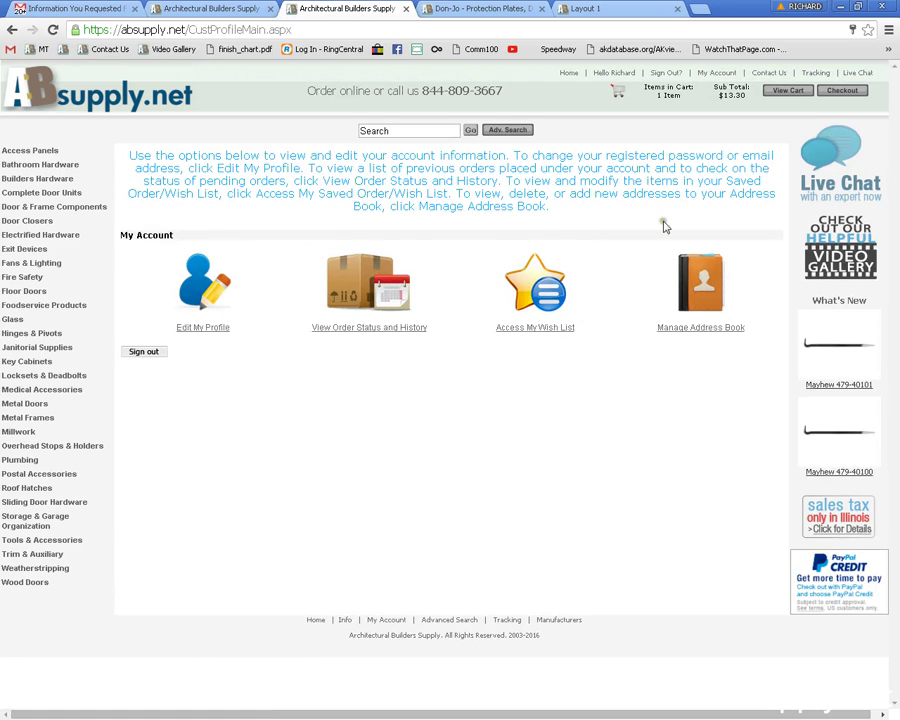
Clear the Shipping Account entry in Edit My Profile and save the profile.
{"action": "left_click", "coordinate": [218, 287]}
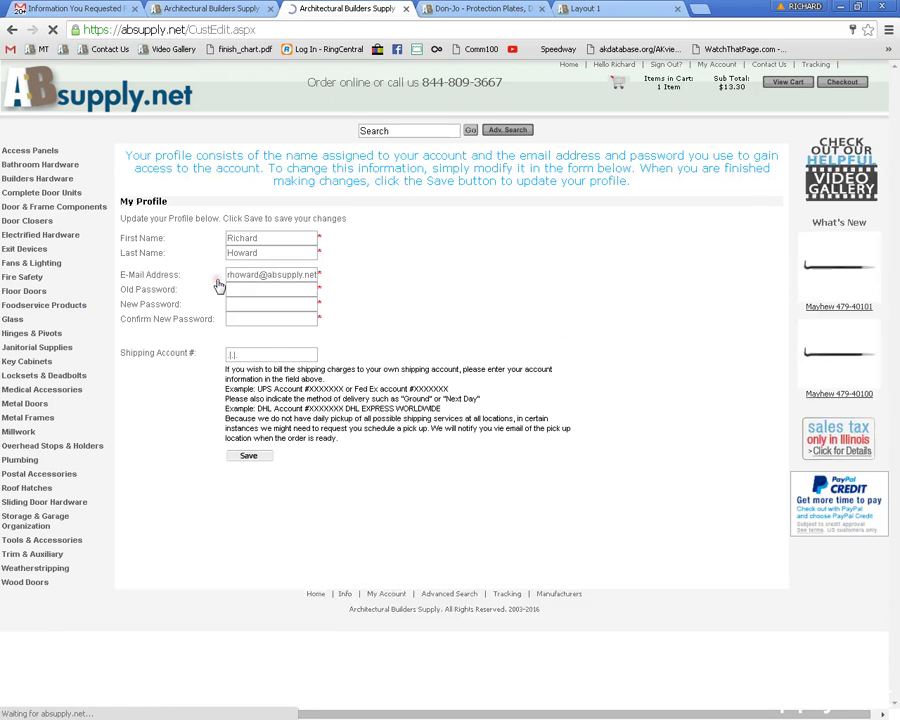
{"action": "left_click", "coordinate": [252, 356]}
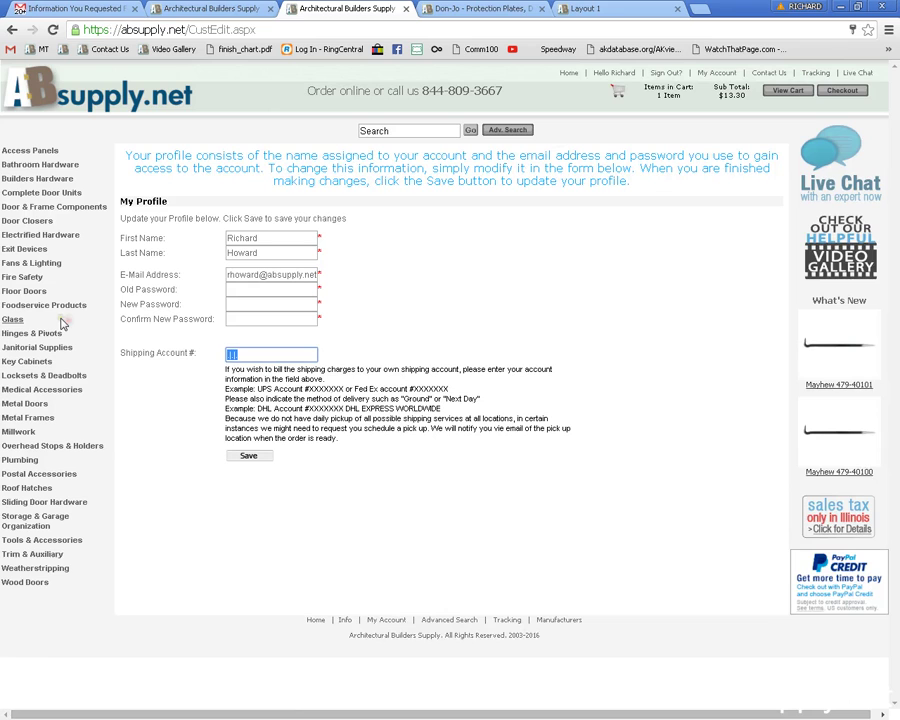
{"action": "left_click", "coordinate": [258, 455]}
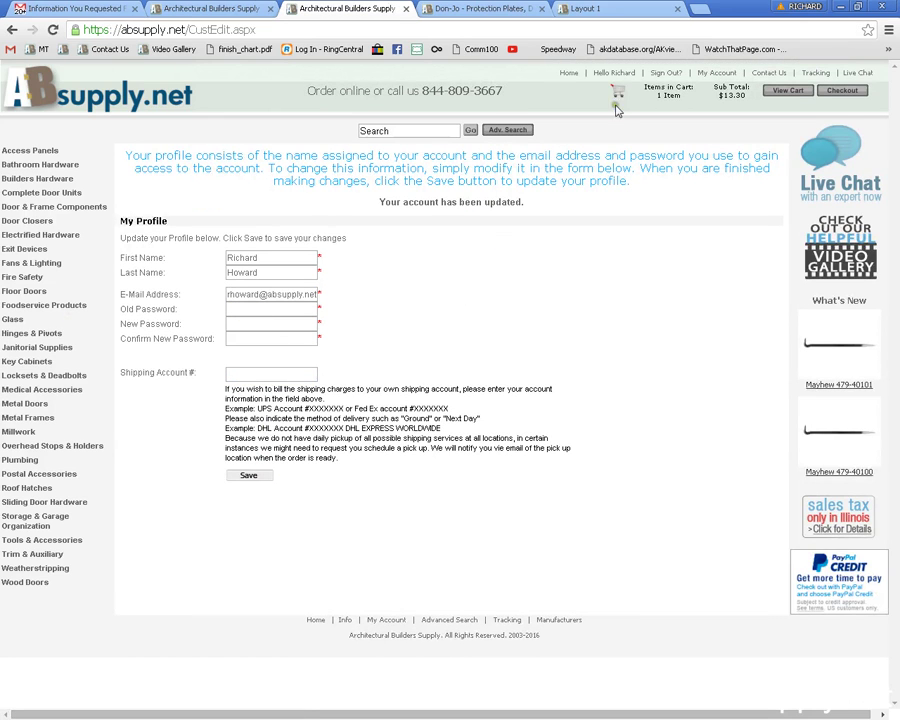
Browse View Order Status and History, then return to My Account.
{"action": "left_click", "coordinate": [709, 74]}
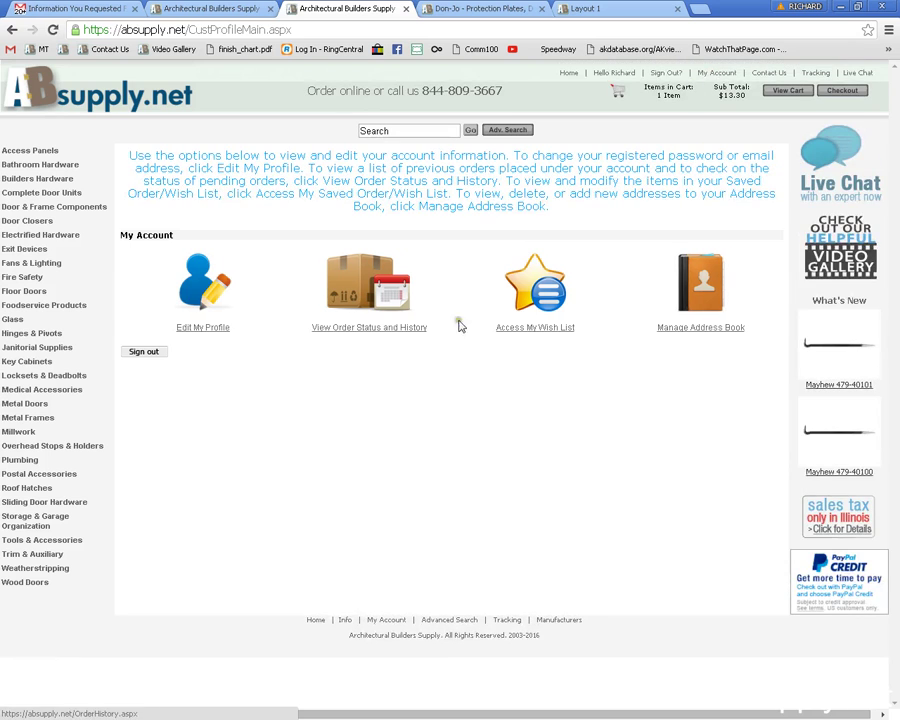
{"action": "left_click", "coordinate": [347, 285]}
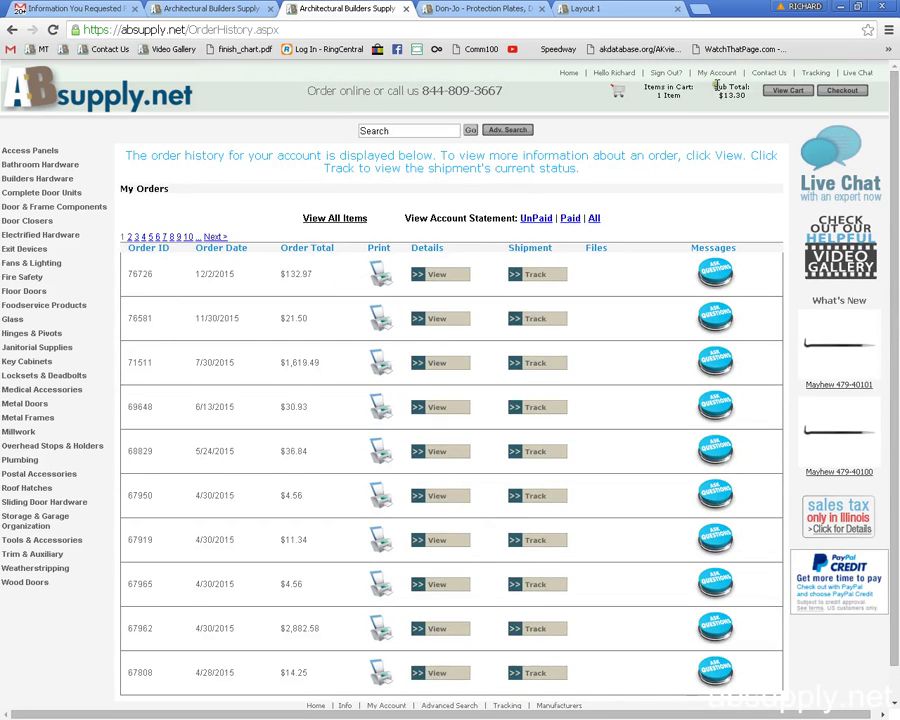
{"action": "left_click", "coordinate": [716, 74]}
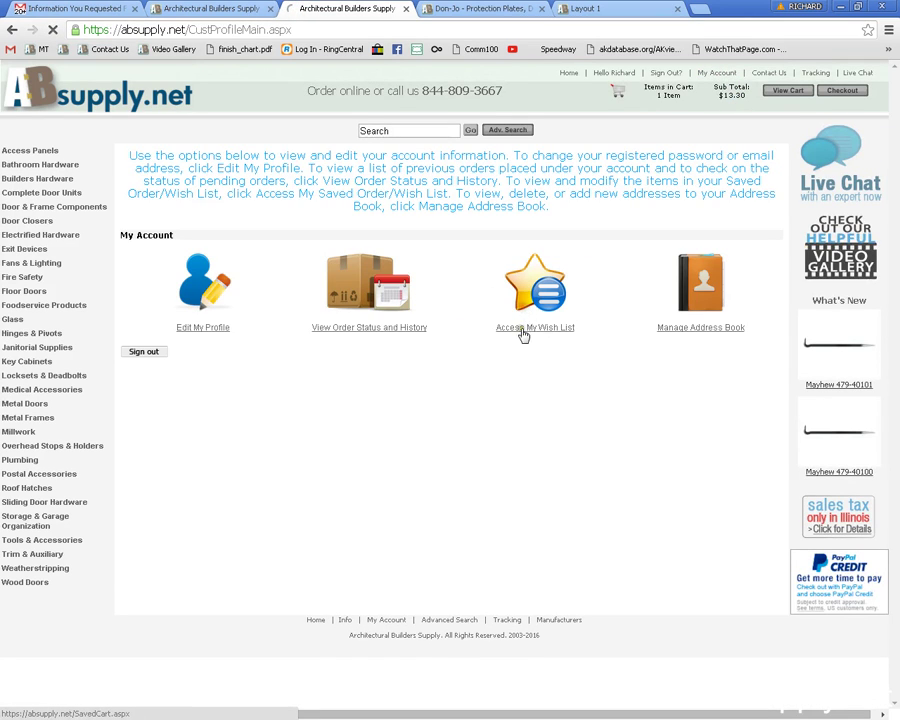
{"action": "left_click", "coordinate": [533, 318]}
{"action": "left_click", "coordinate": [729, 75]}
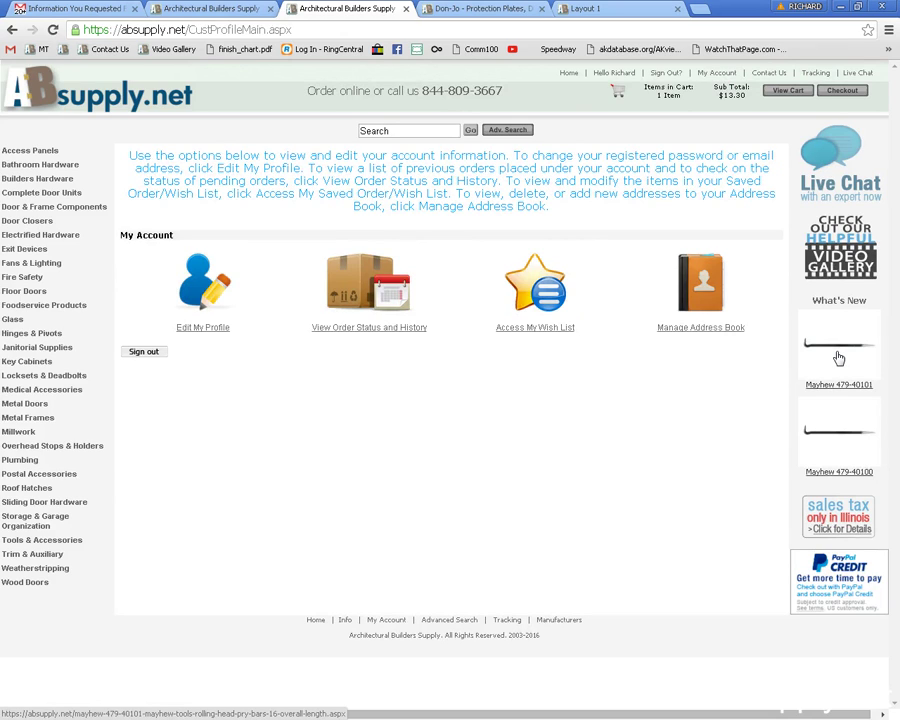
Add the 16" Mayhew 479-40101 pry bar to the cart and move the 9" bar to the wish list.
{"action": "left_click", "coordinate": [839, 358]}
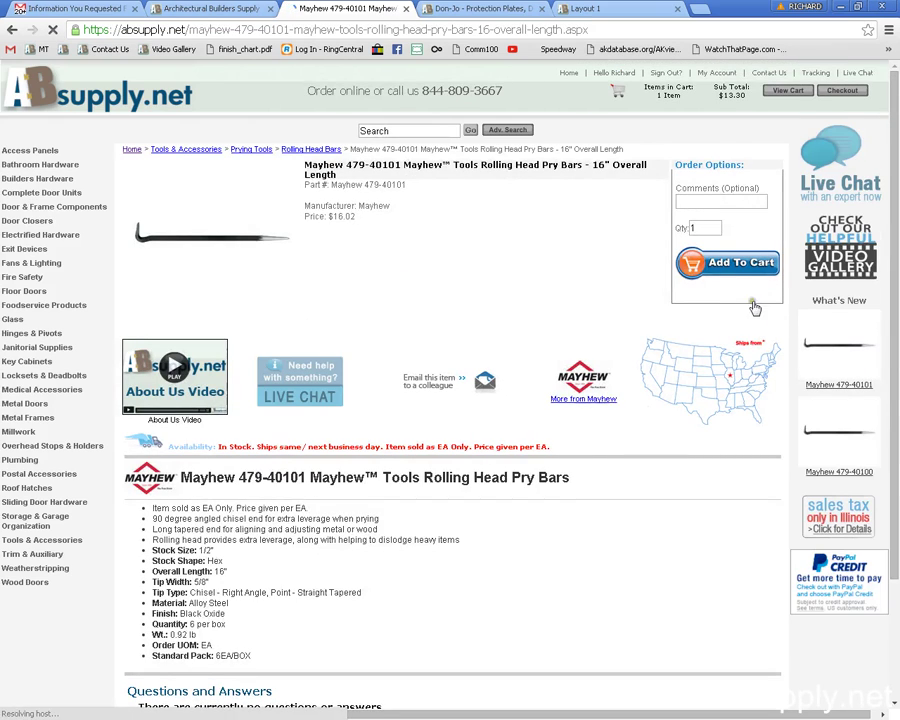
{"action": "left_click", "coordinate": [735, 266]}
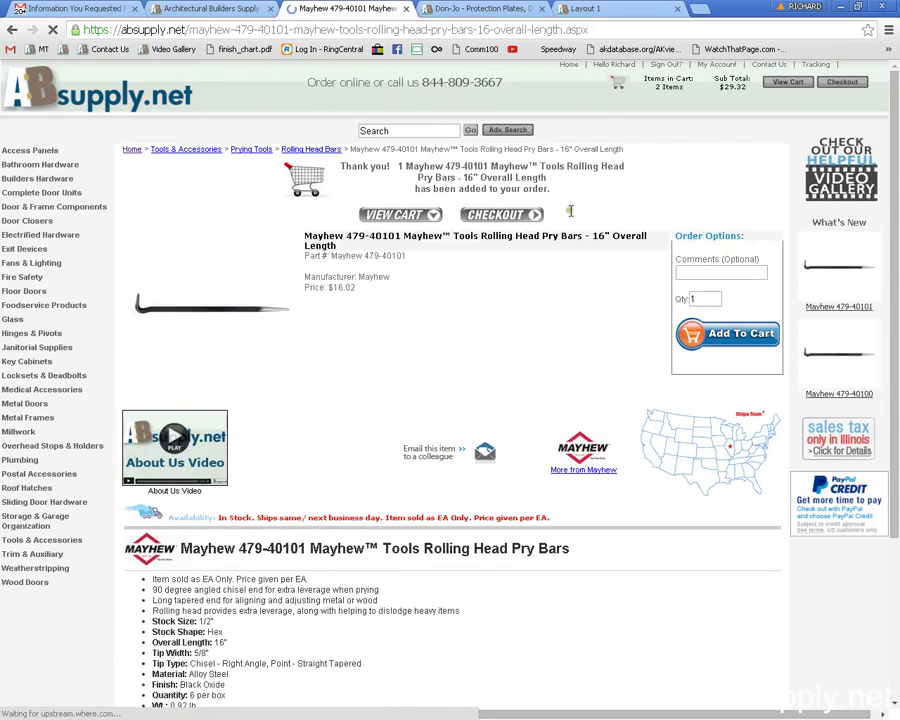
{"action": "left_click", "coordinate": [513, 216]}
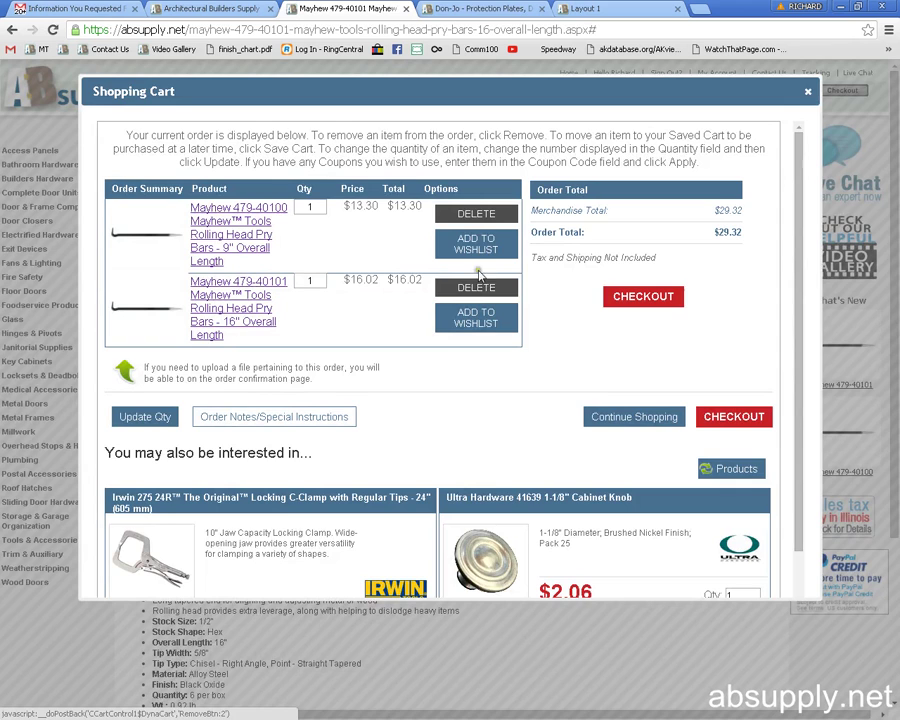
{"action": "left_click", "coordinate": [478, 246]}
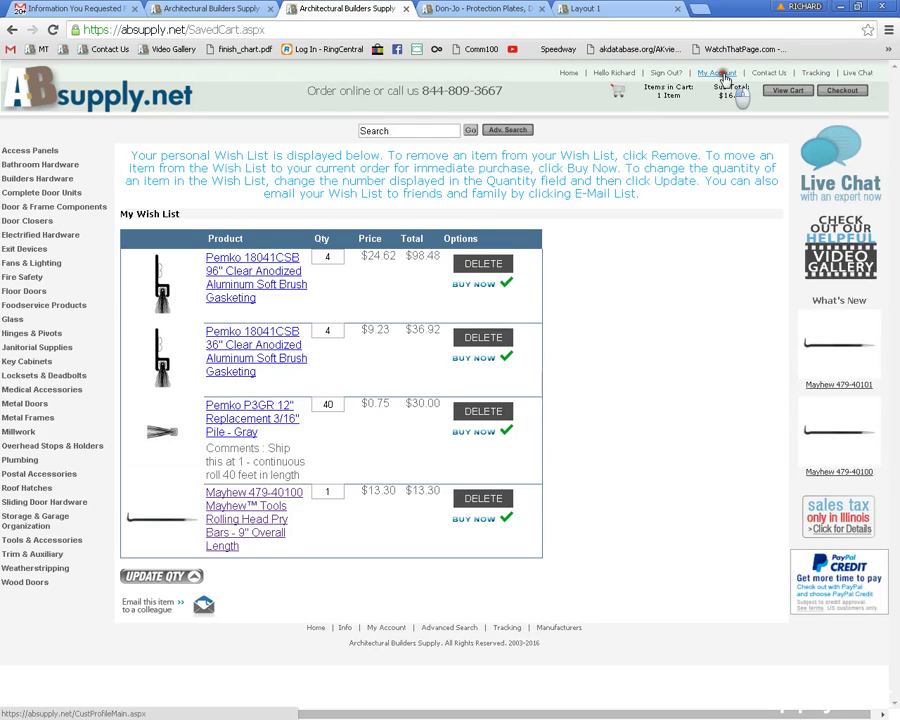
Delete the 9" Mayhew pry bar from My Wish List.
{"action": "left_click", "coordinate": [716, 66]}
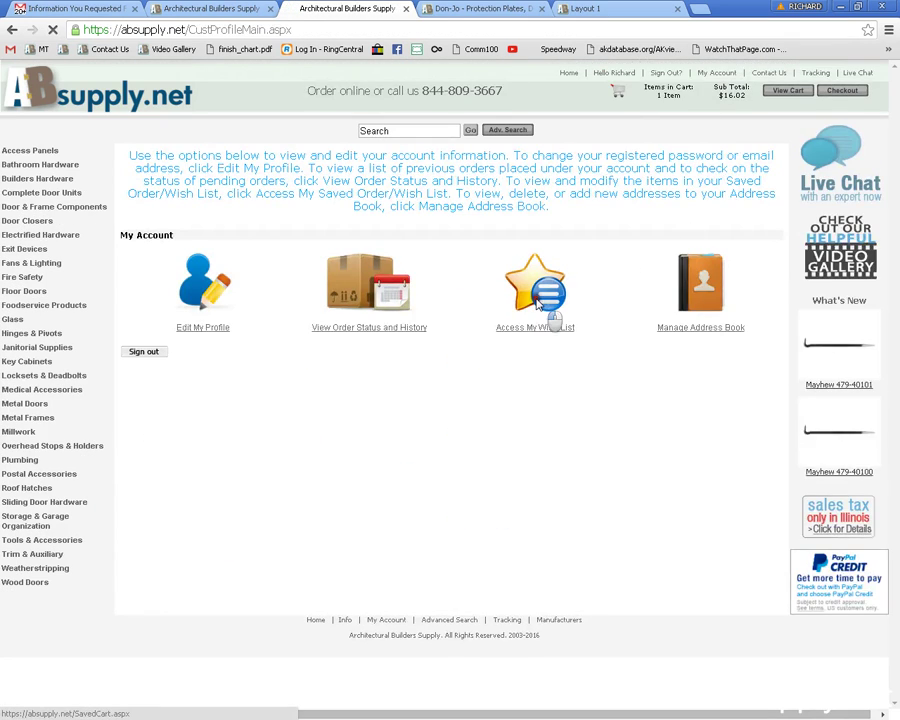
{"action": "left_click", "coordinate": [540, 305]}
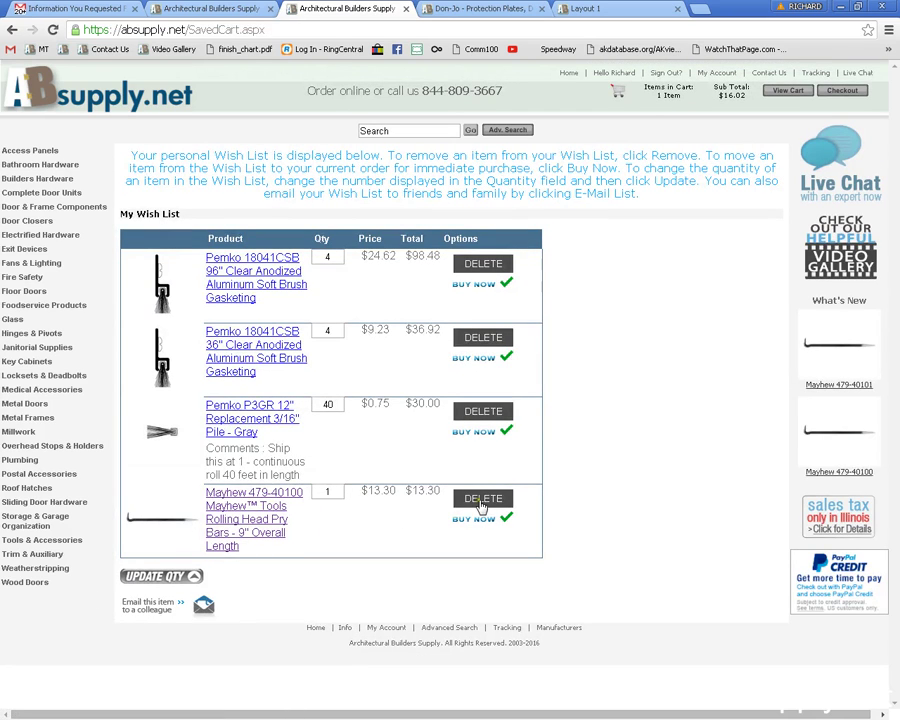
{"action": "left_click", "coordinate": [484, 499]}
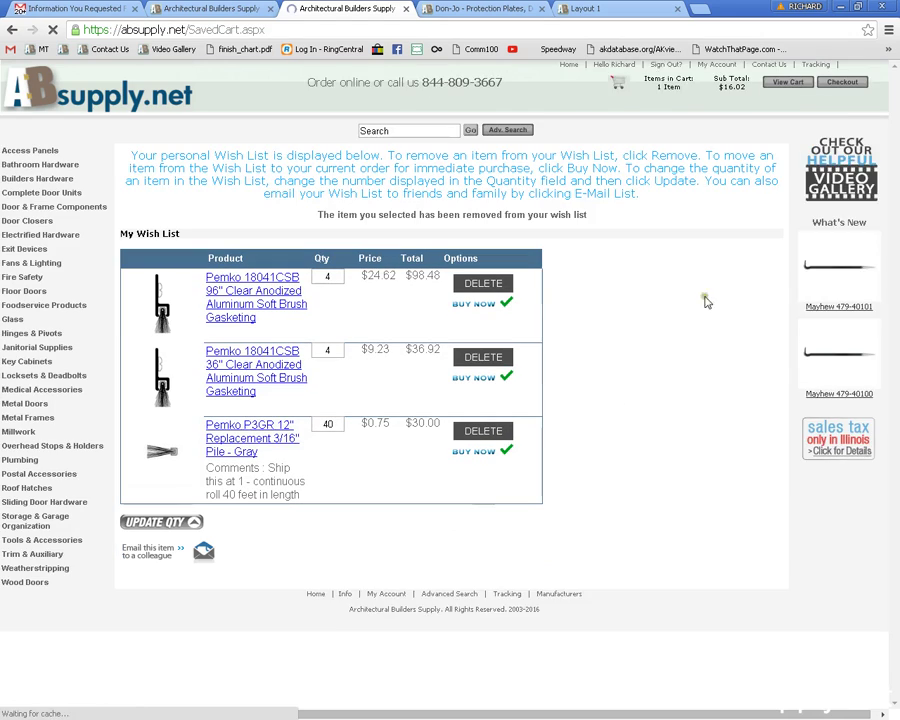
Scroll through the saved addresses in Manage Address Book, then go back to My Account.
{"action": "left_click", "coordinate": [720, 73]}
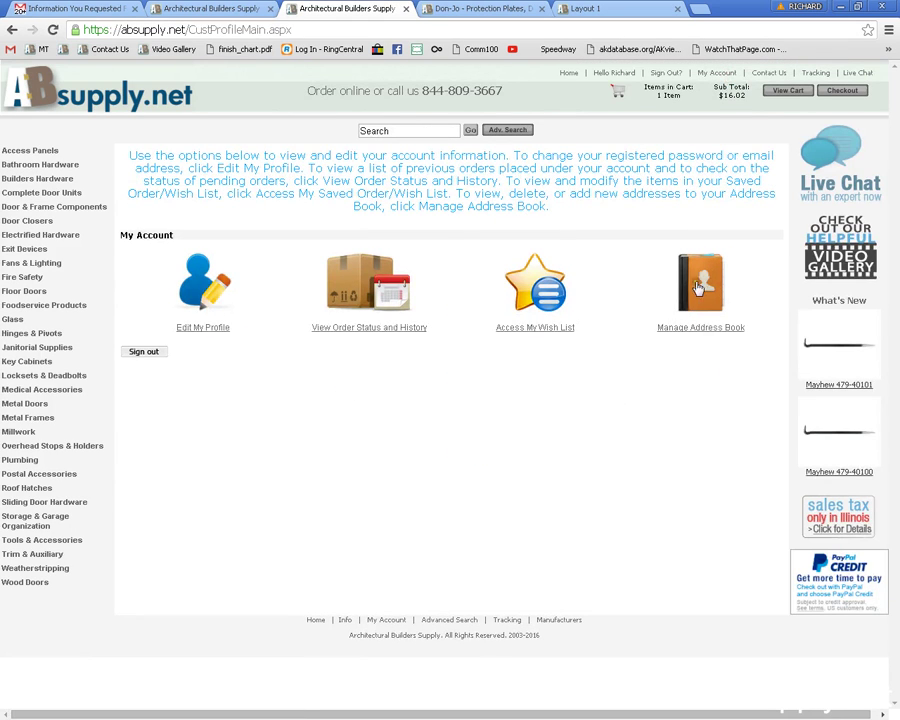
{"action": "left_click", "coordinate": [710, 284]}
{"action": "scroll", "coordinate": [625, 430], "scroll_direction": "down", "scroll_amount": 3}
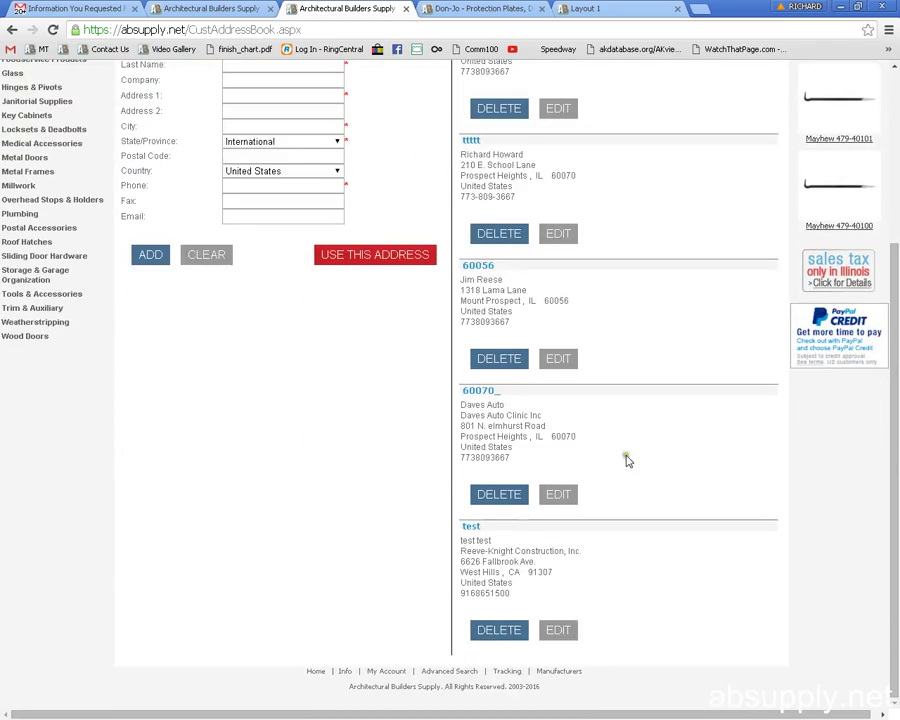
{"action": "scroll", "coordinate": [610, 420], "scroll_direction": "up", "scroll_amount": 3}
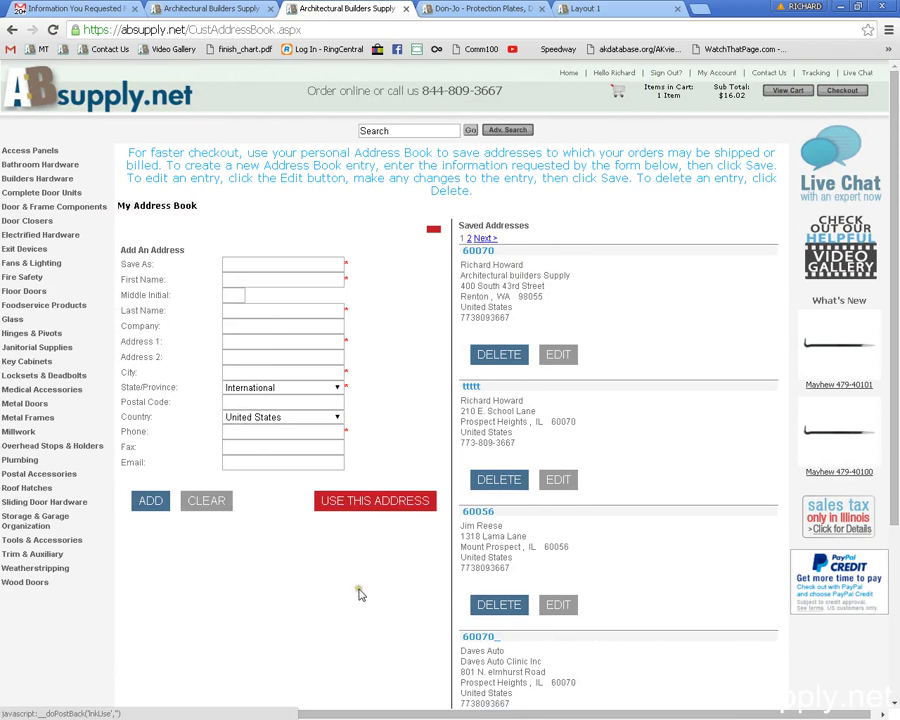
{"action": "scroll", "coordinate": [358, 590], "scroll_direction": "down", "scroll_amount": 1}
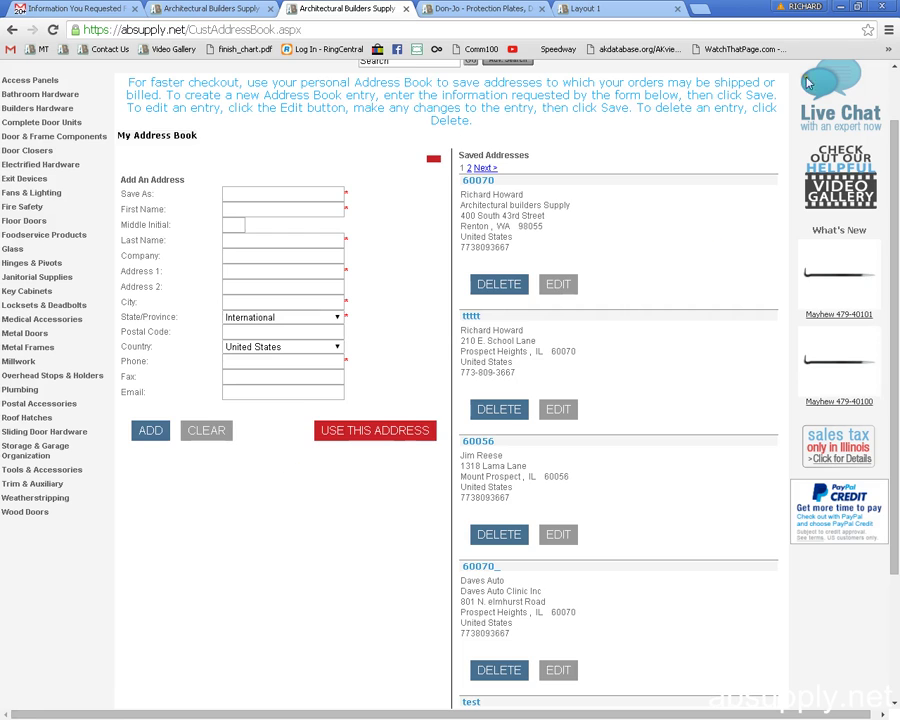
{"action": "scroll", "coordinate": [718, 183], "scroll_direction": "up", "scroll_amount": 1}
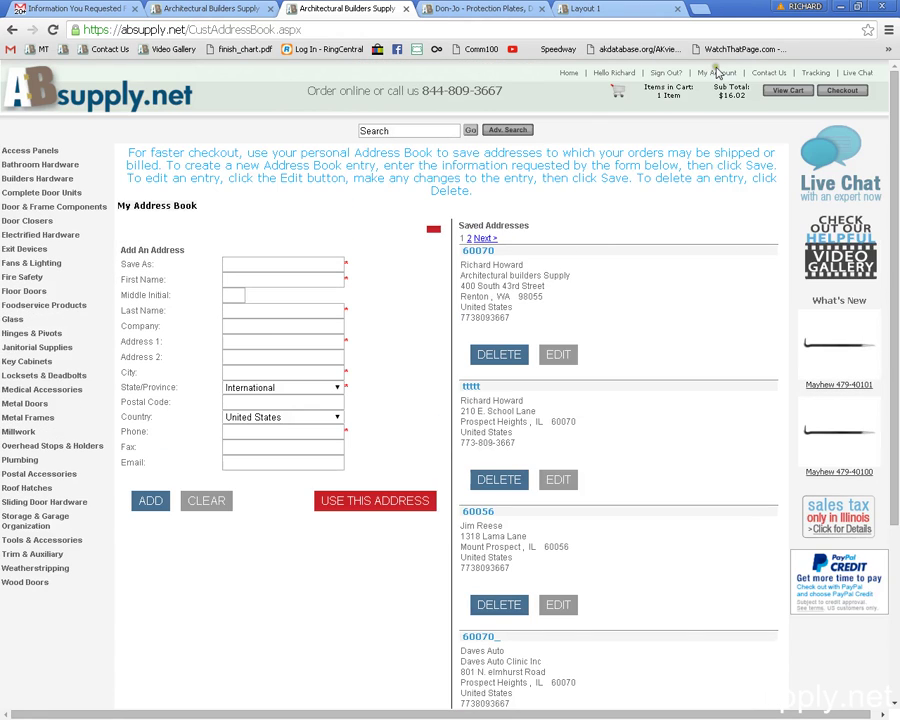
{"action": "left_click", "coordinate": [716, 73]}
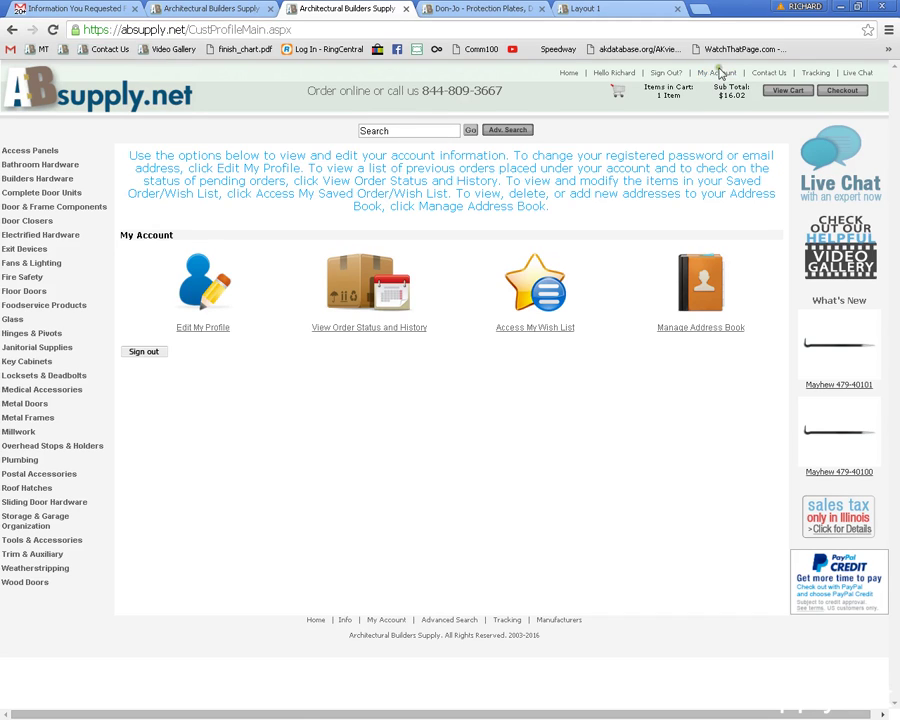
Sign out of the account and go to the sign-in page.
{"action": "left_click", "coordinate": [667, 74]}
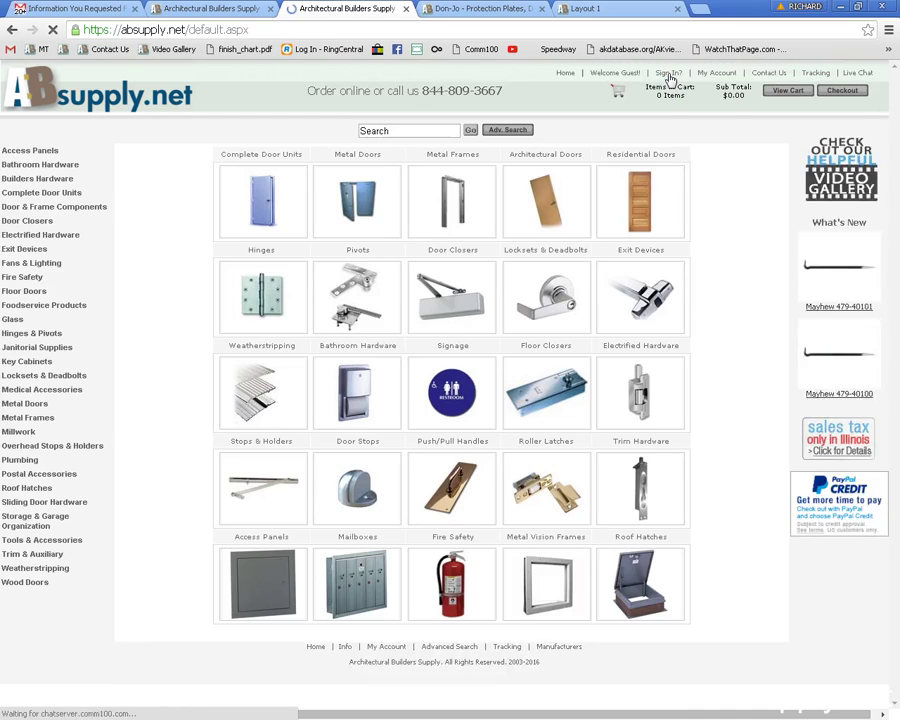
{"action": "left_click", "coordinate": [668, 74]}
{"action": "left_click", "coordinate": [482, 282]}
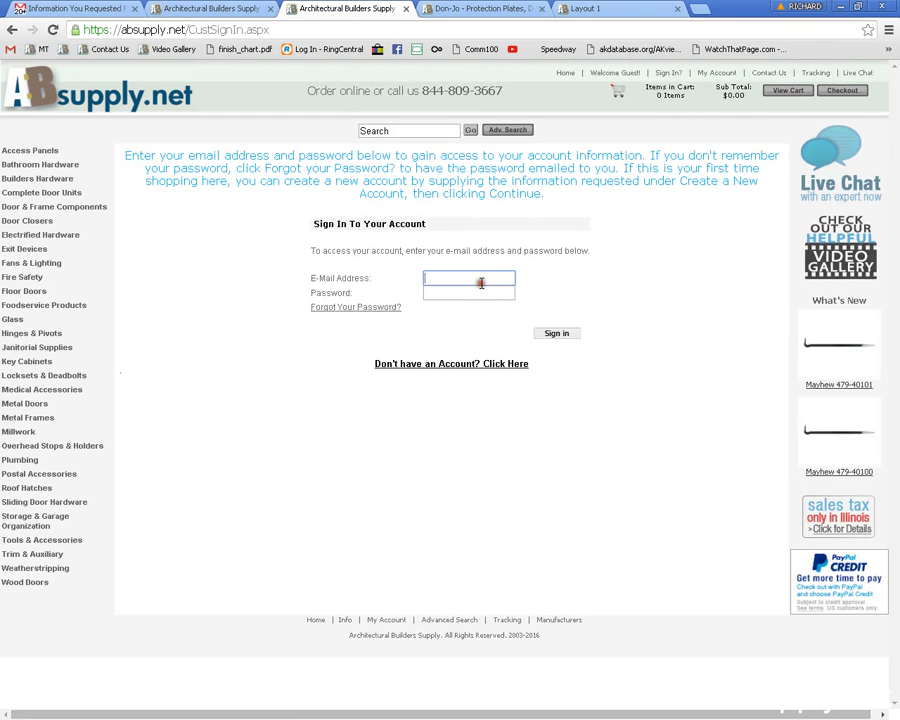
Add the 16" Mayhew 479-40101 pry bar to the cart and start checkout.
{"action": "left_click", "coordinate": [858, 338]}
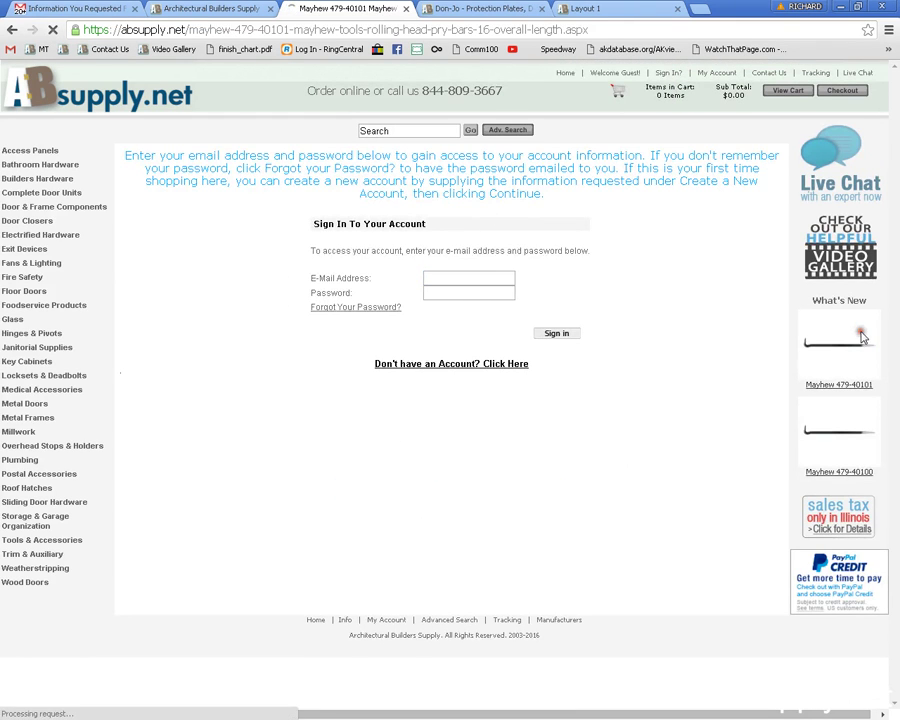
{"action": "left_click", "coordinate": [730, 263]}
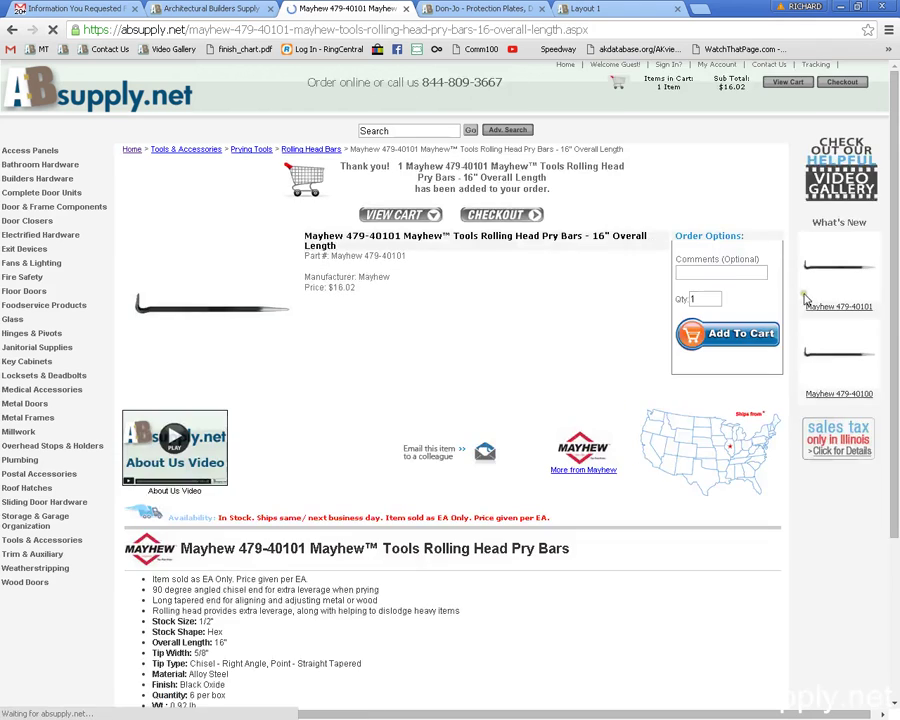
{"action": "left_click", "coordinate": [527, 218]}
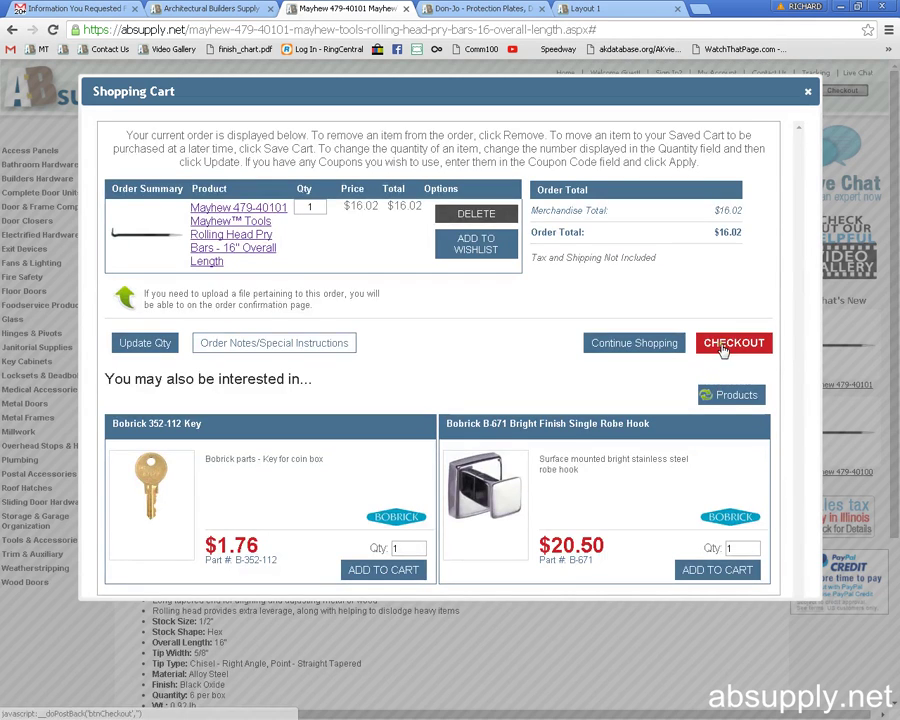
{"action": "left_click", "coordinate": [721, 344]}
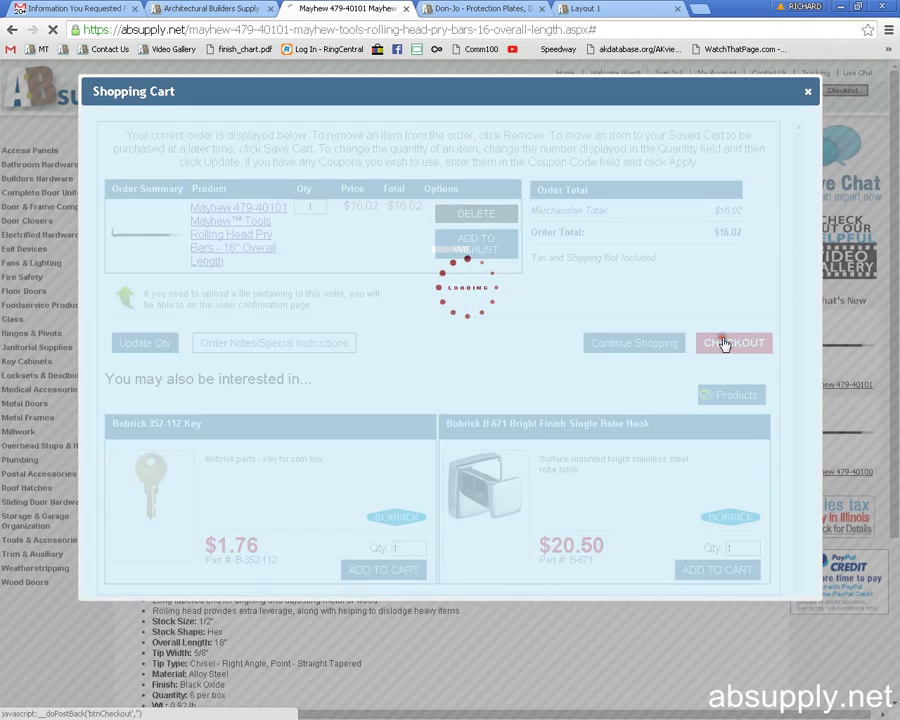
Submit the account e-mail at checkout and reveal the 'Need live help? Call us' phone number.
{"action": "left_click", "coordinate": [241, 248]}
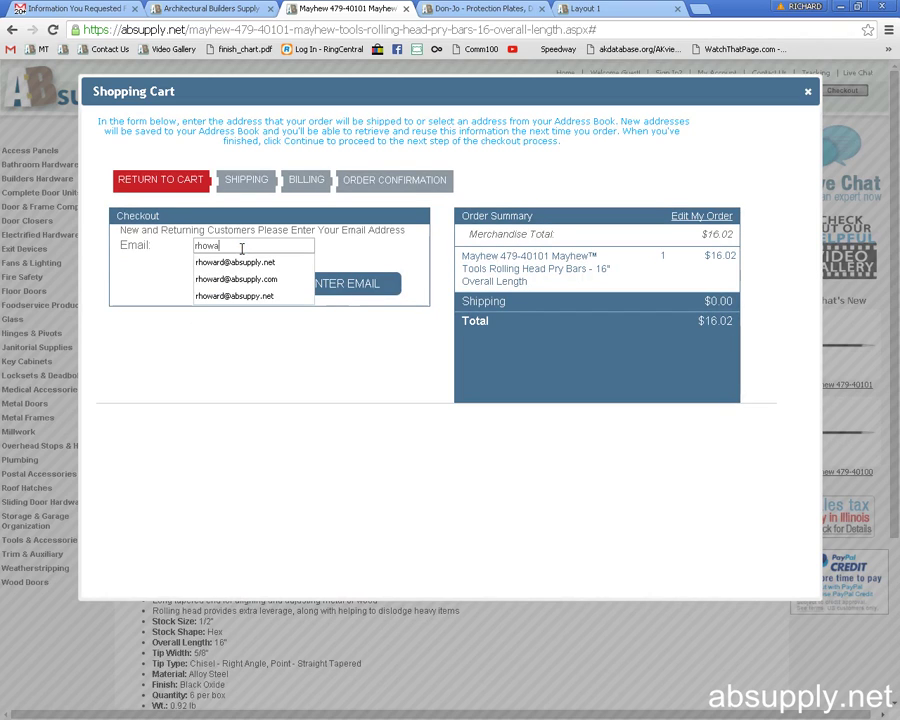
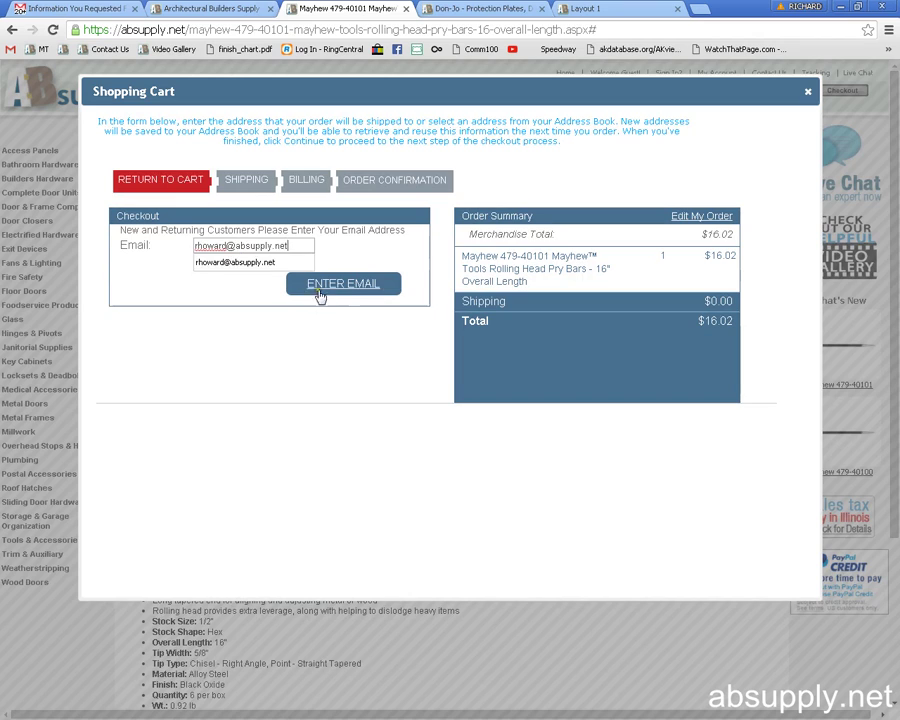
{"action": "left_click", "coordinate": [318, 292]}
{"action": "mouse_move", "coordinate": [207, 312]}
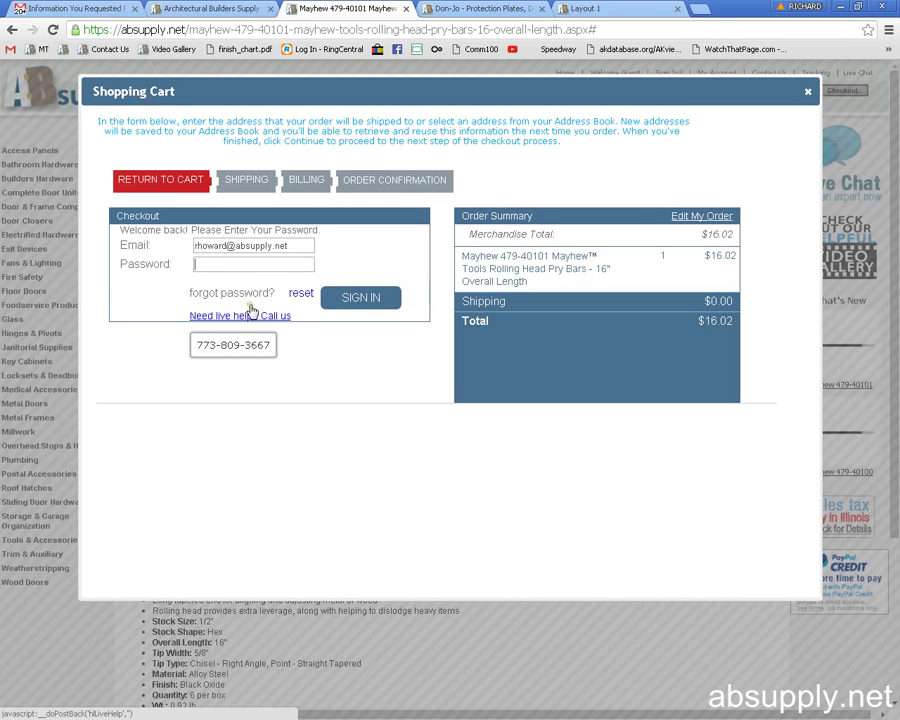
{"action": "mouse_move", "coordinate": [272, 316]}
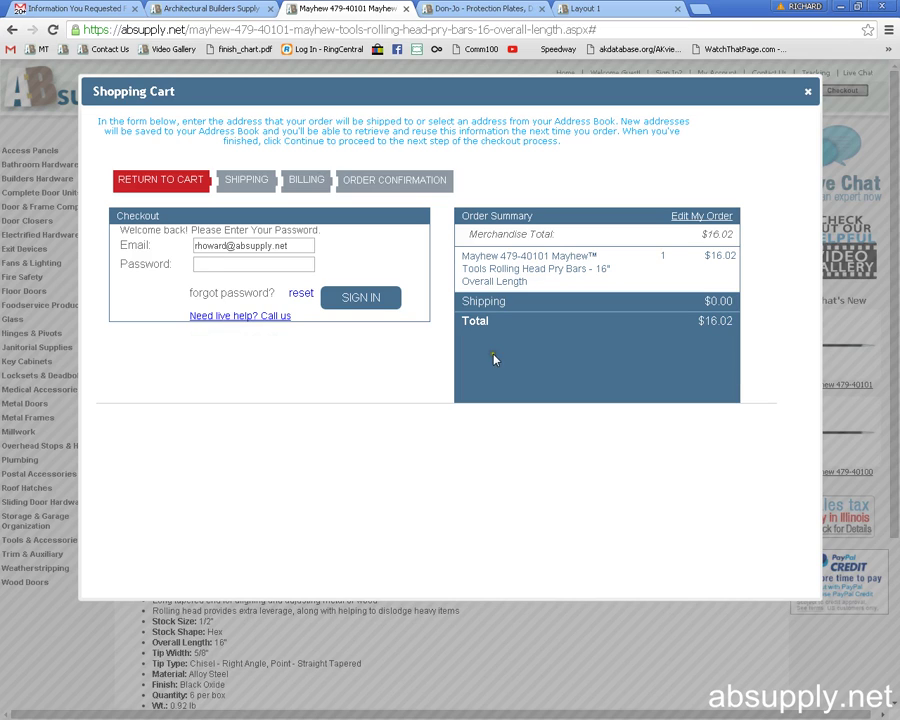
Go back to the cart from checkout and choose Continue Shopping.
{"action": "left_click", "coordinate": [165, 181]}
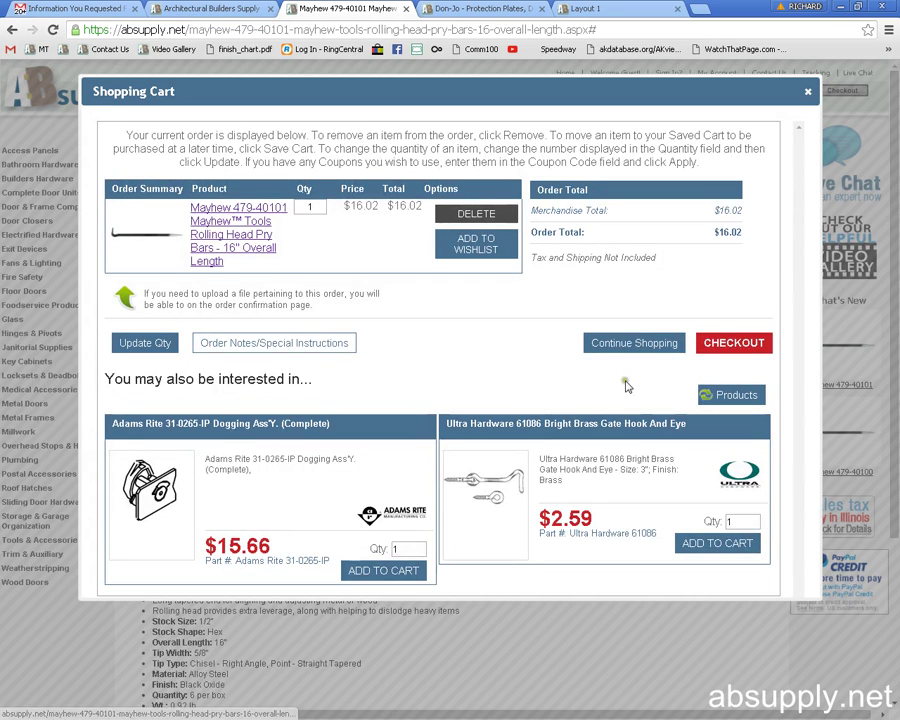
{"action": "left_click", "coordinate": [647, 346]}
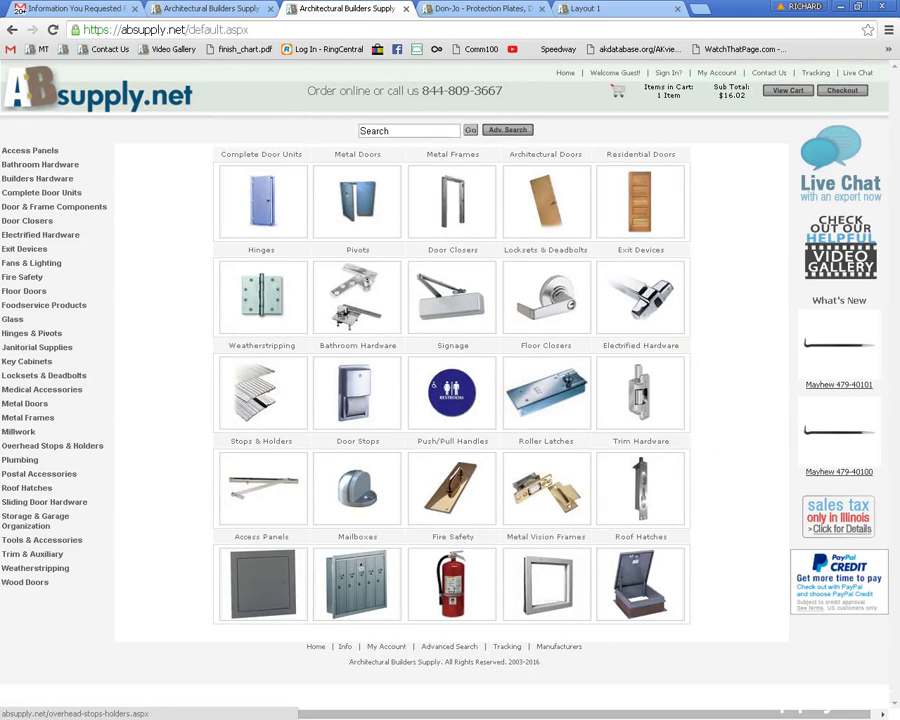